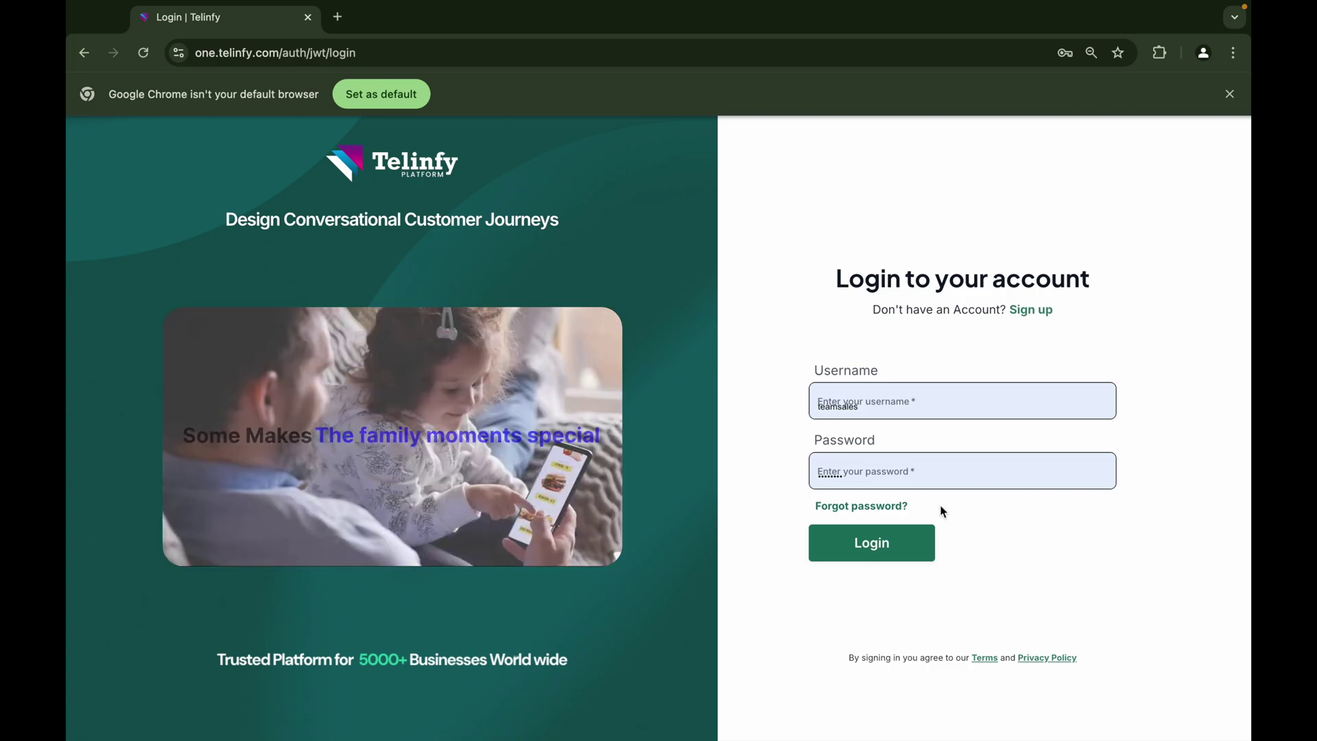
# Log in to Telinfy with the autofilled username and password
pyautogui.click(873, 555)
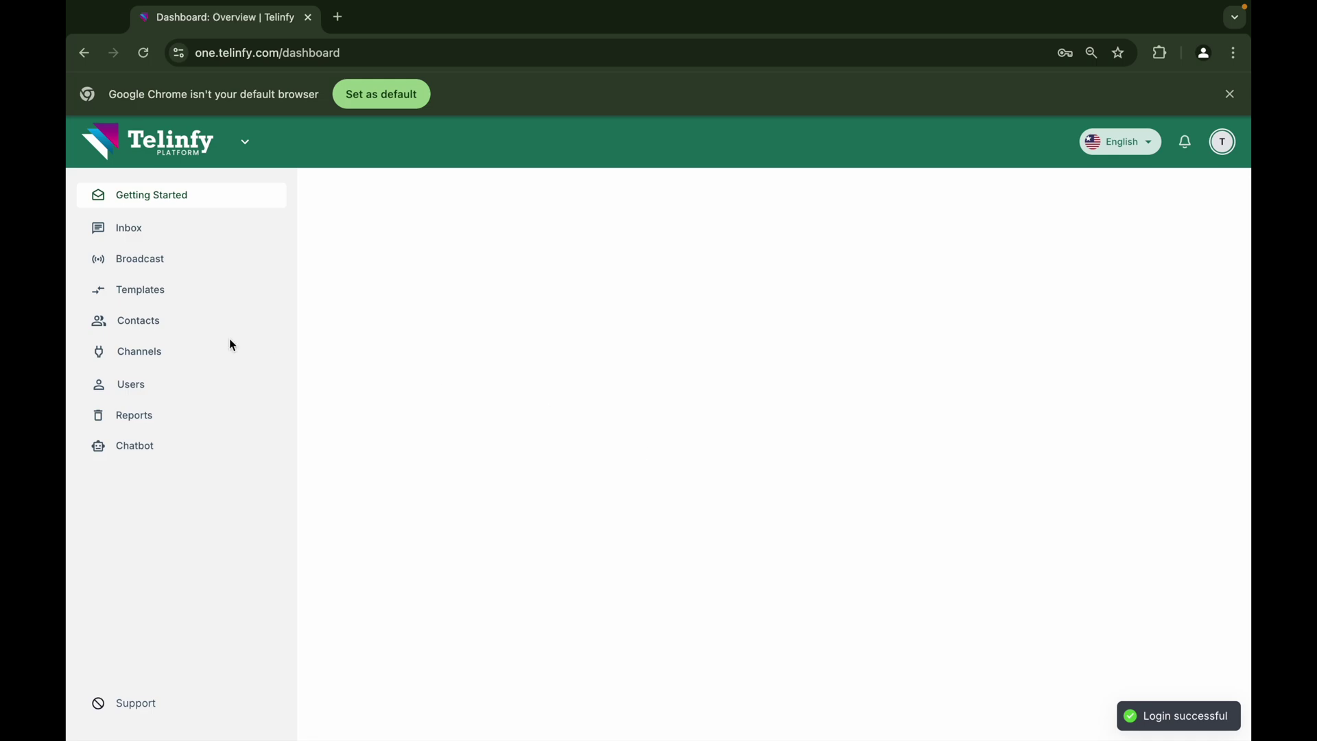
# Go to the Templates page from the left sidebar
pyautogui.click(135, 291)
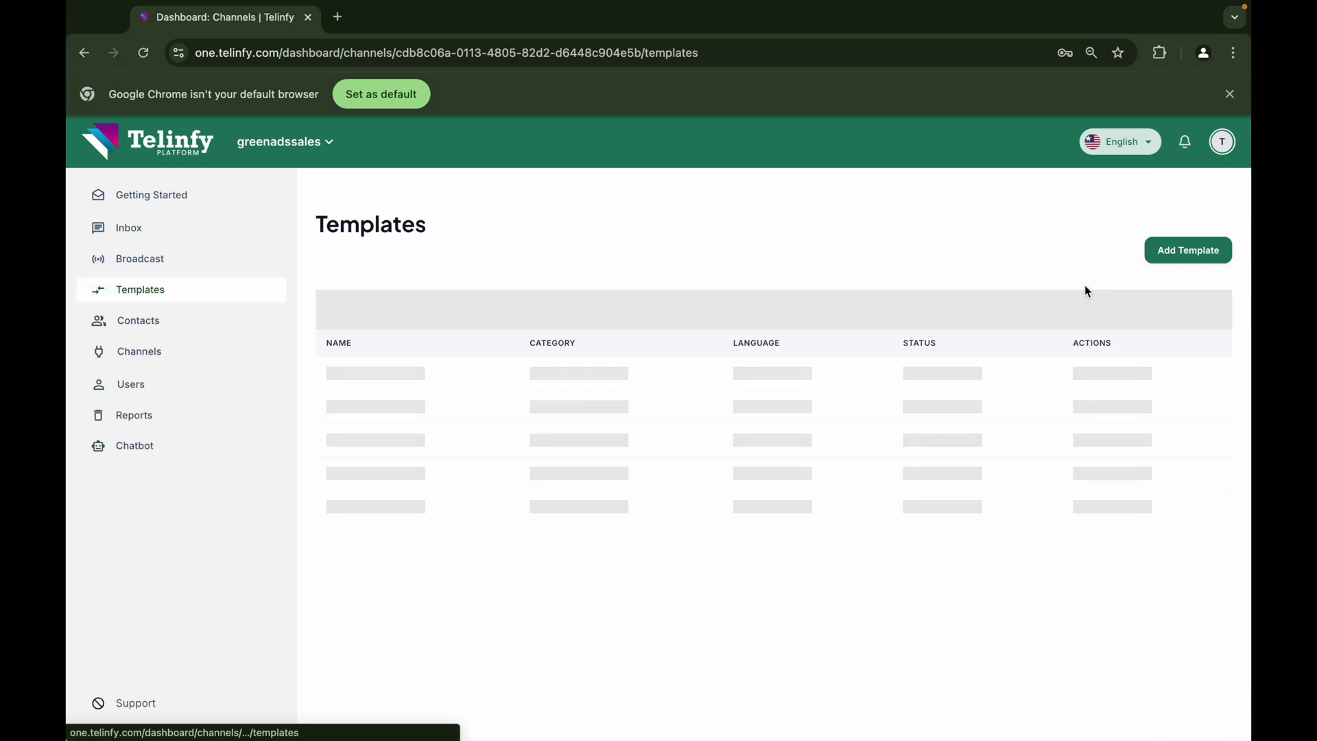
# Add a new template and name it utility_1, correcting the typo
pyautogui.click(1195, 254)
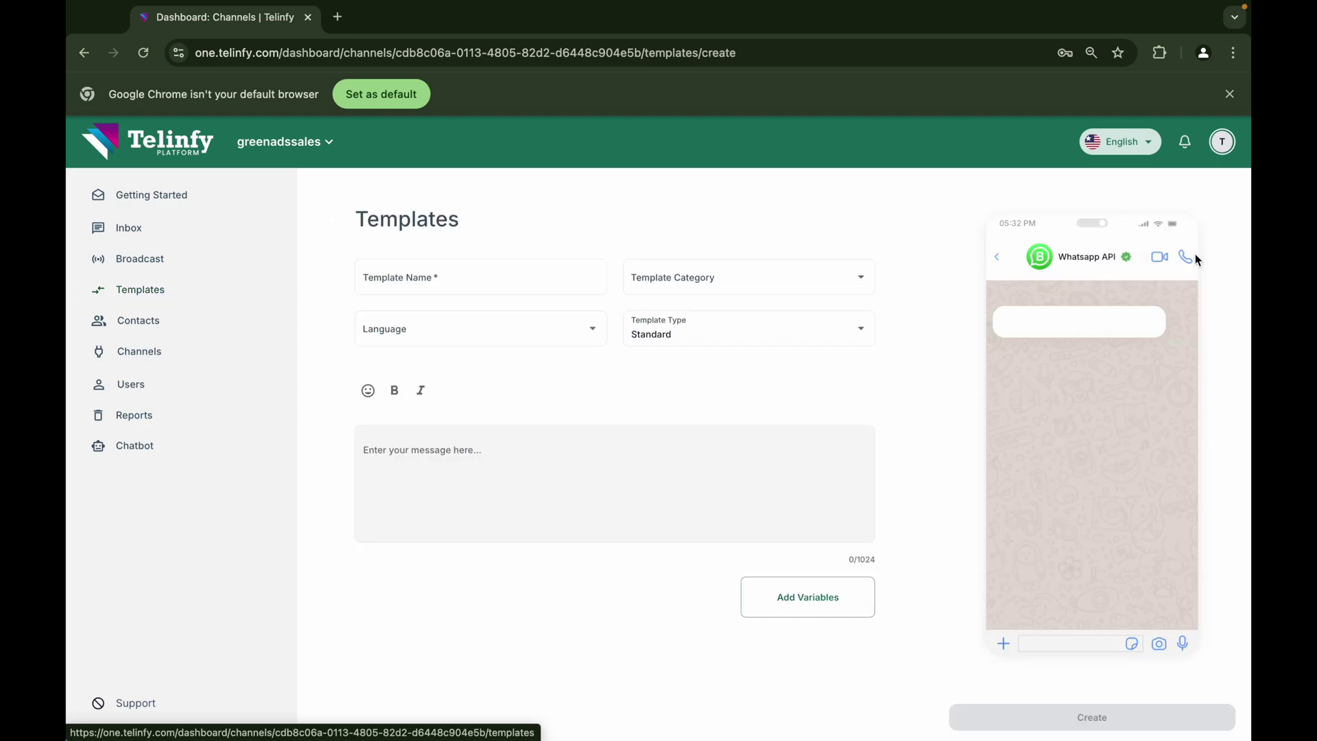
pyautogui.click(457, 279)
pyautogui.write('ut')
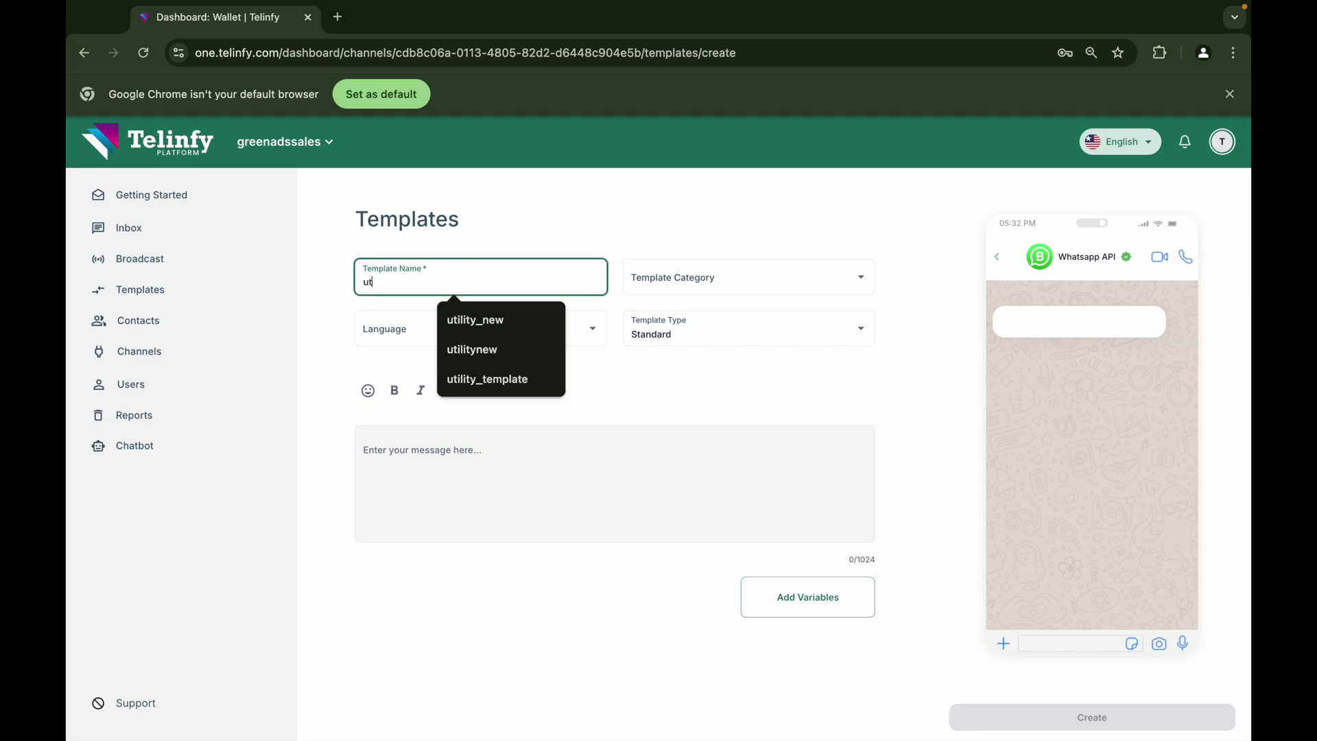
pyautogui.write('ilitu')
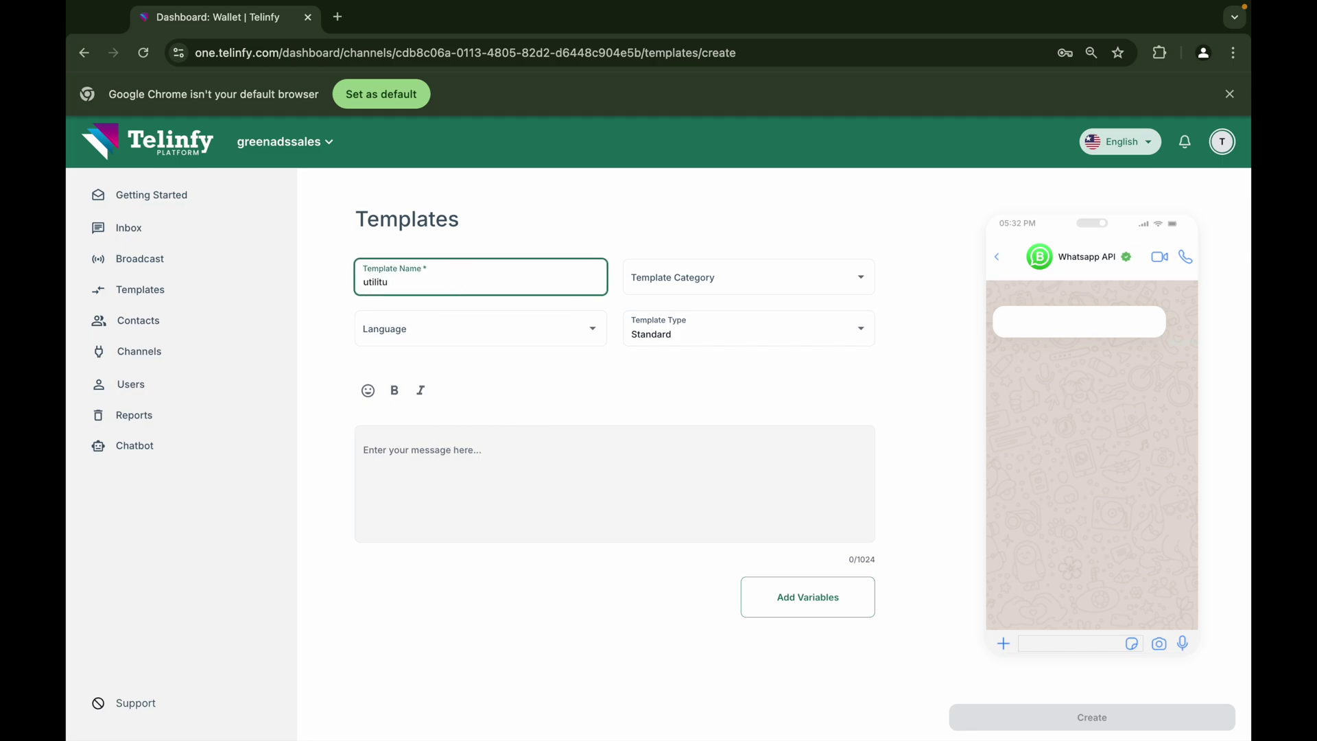
pyautogui.press('BackSpace')
pyautogui.write('y')
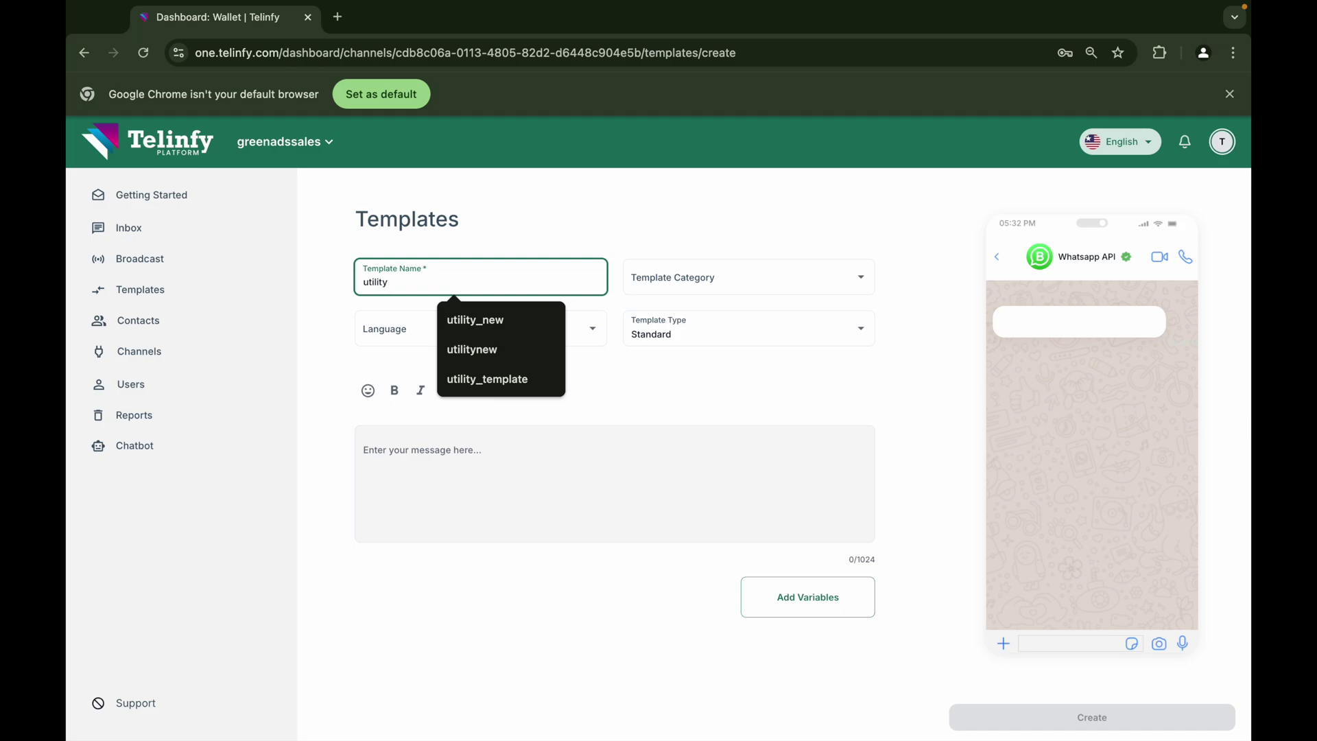
pyautogui.write('_1')
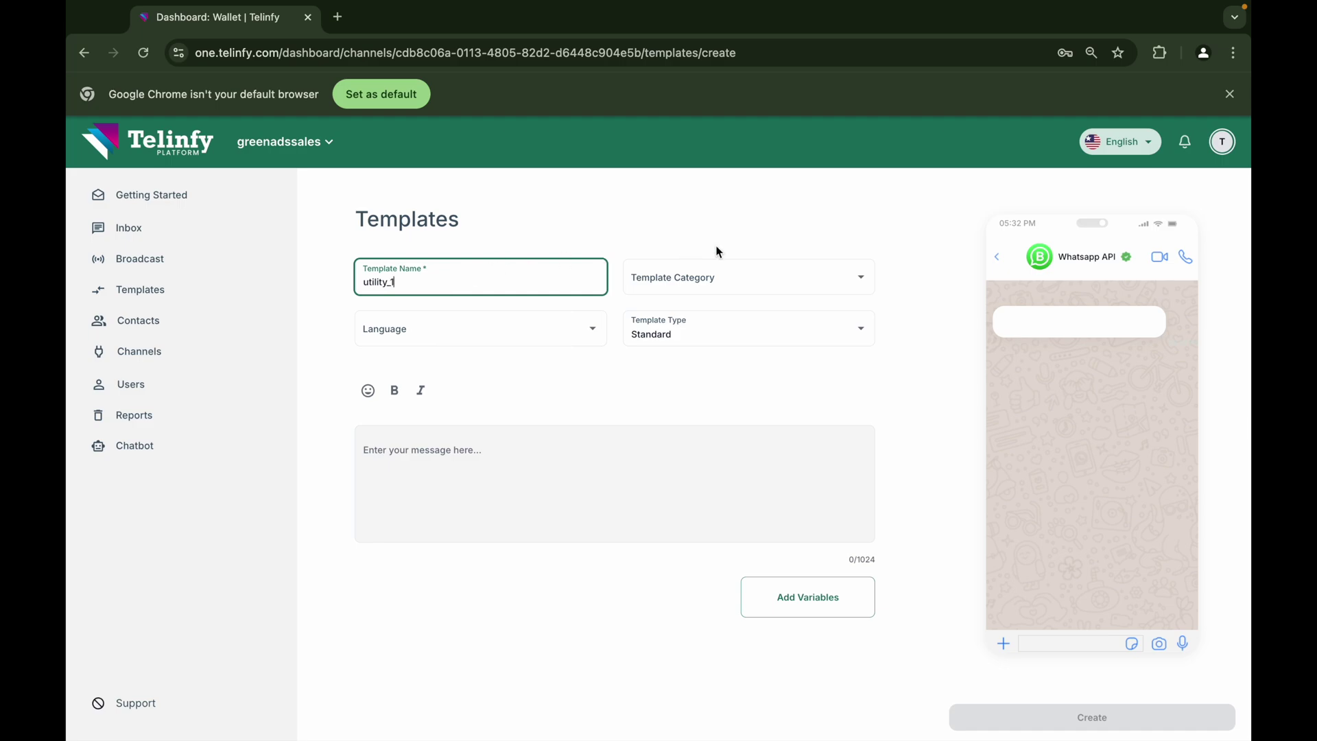
# Choose UTILITY as the template category
pyautogui.click(747, 270)
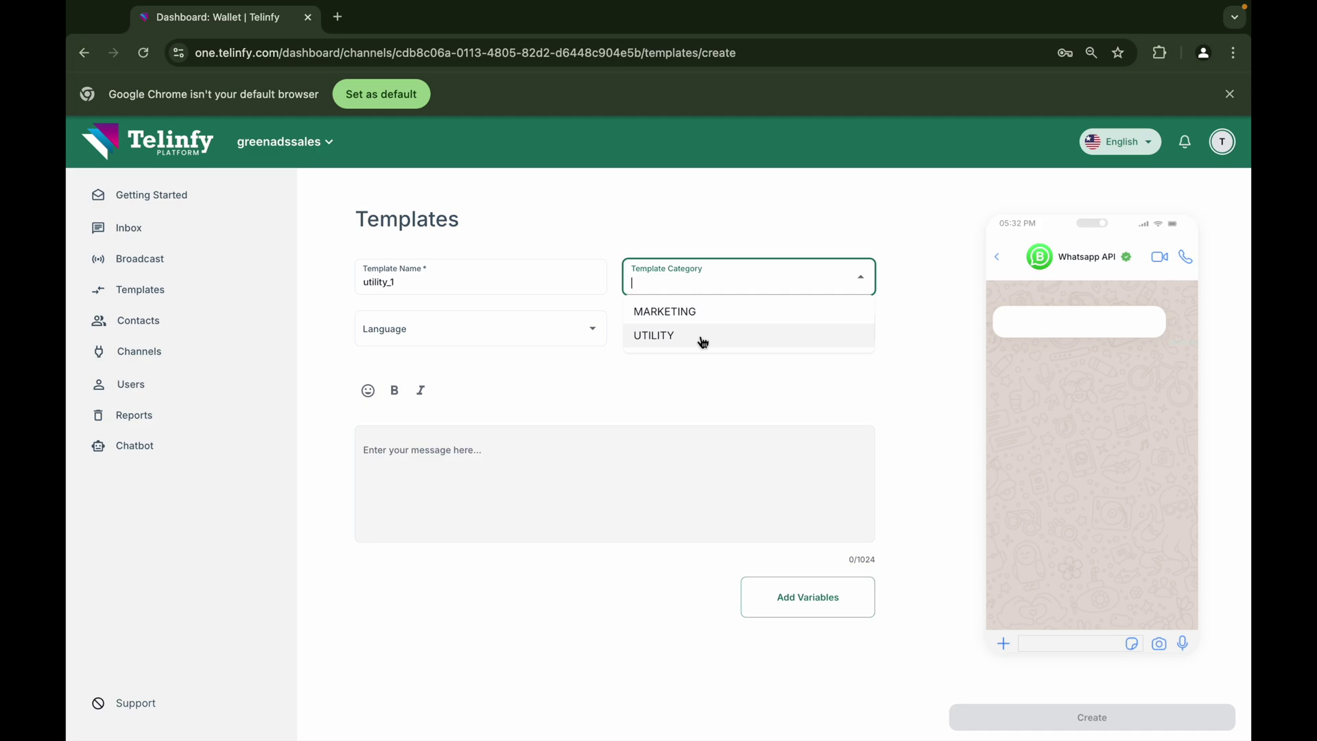
pyautogui.click(704, 342)
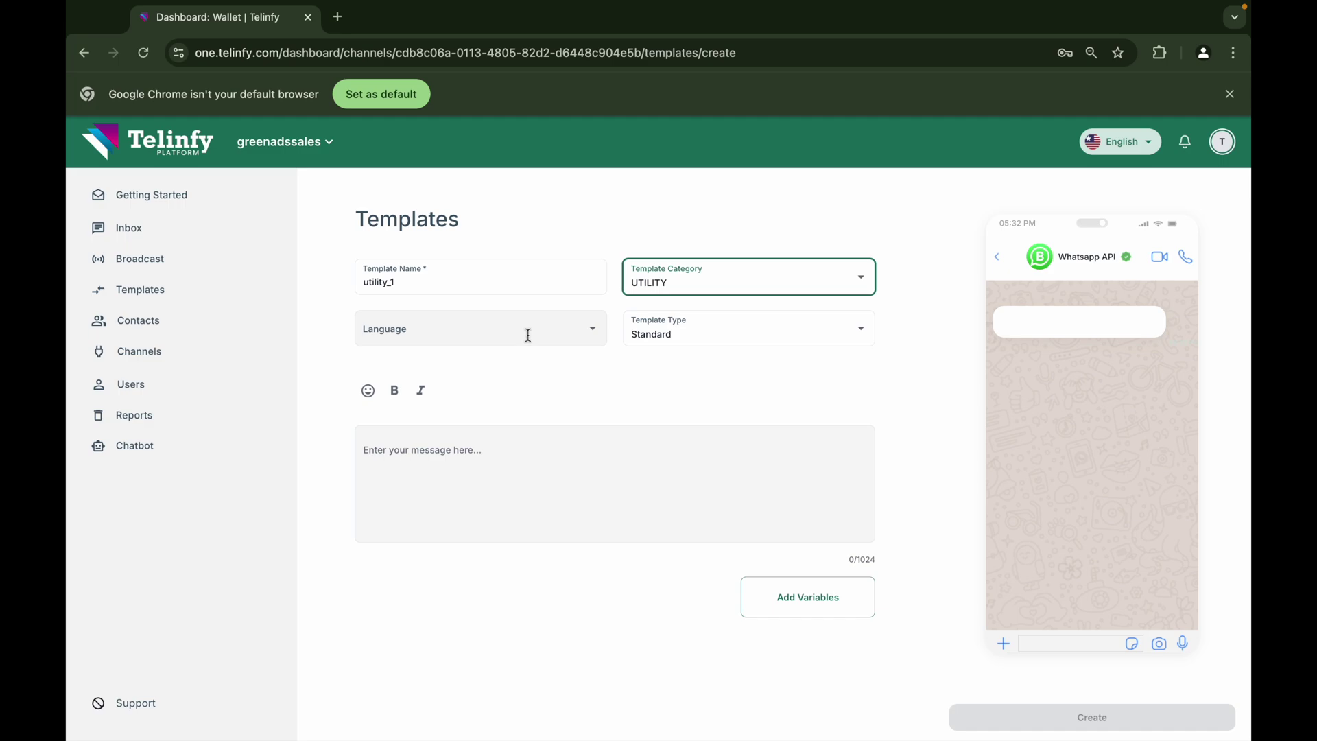
pyautogui.click(528, 336)
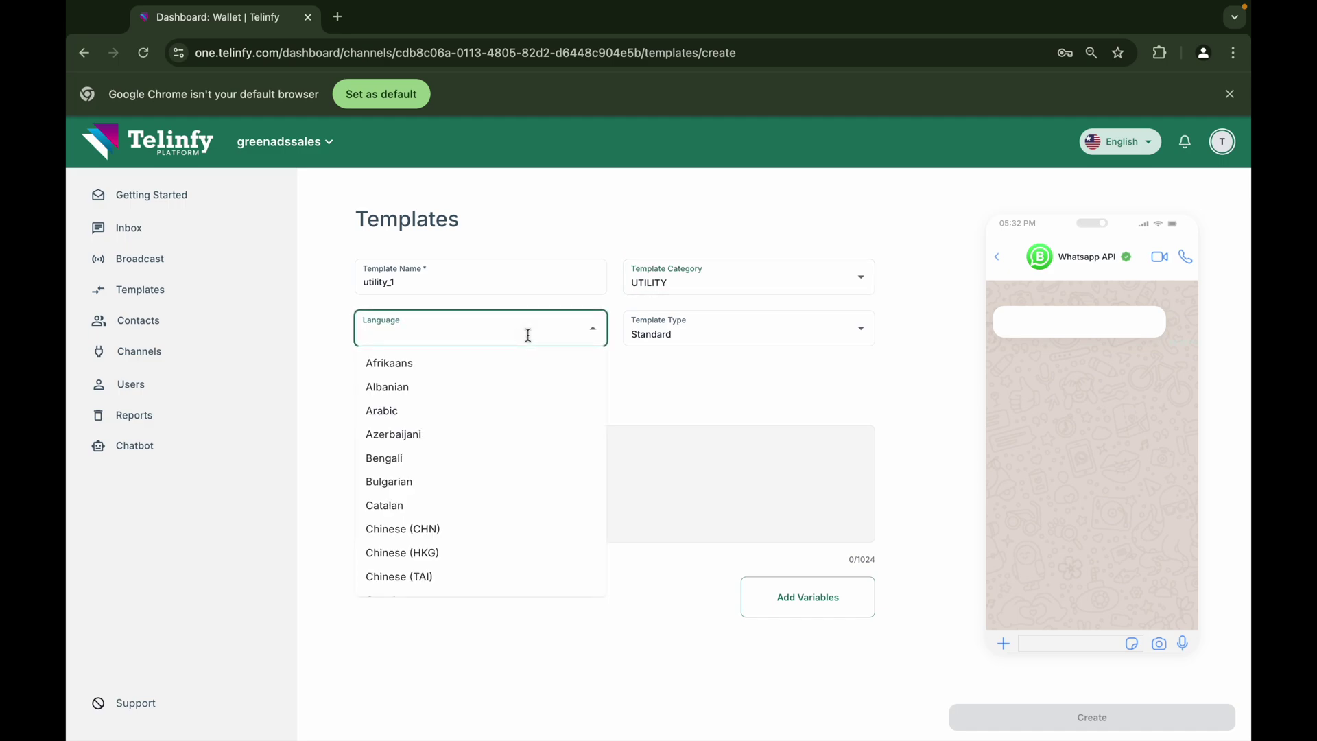
# Filter the languages with 'eng' and pick English
pyautogui.write('en')
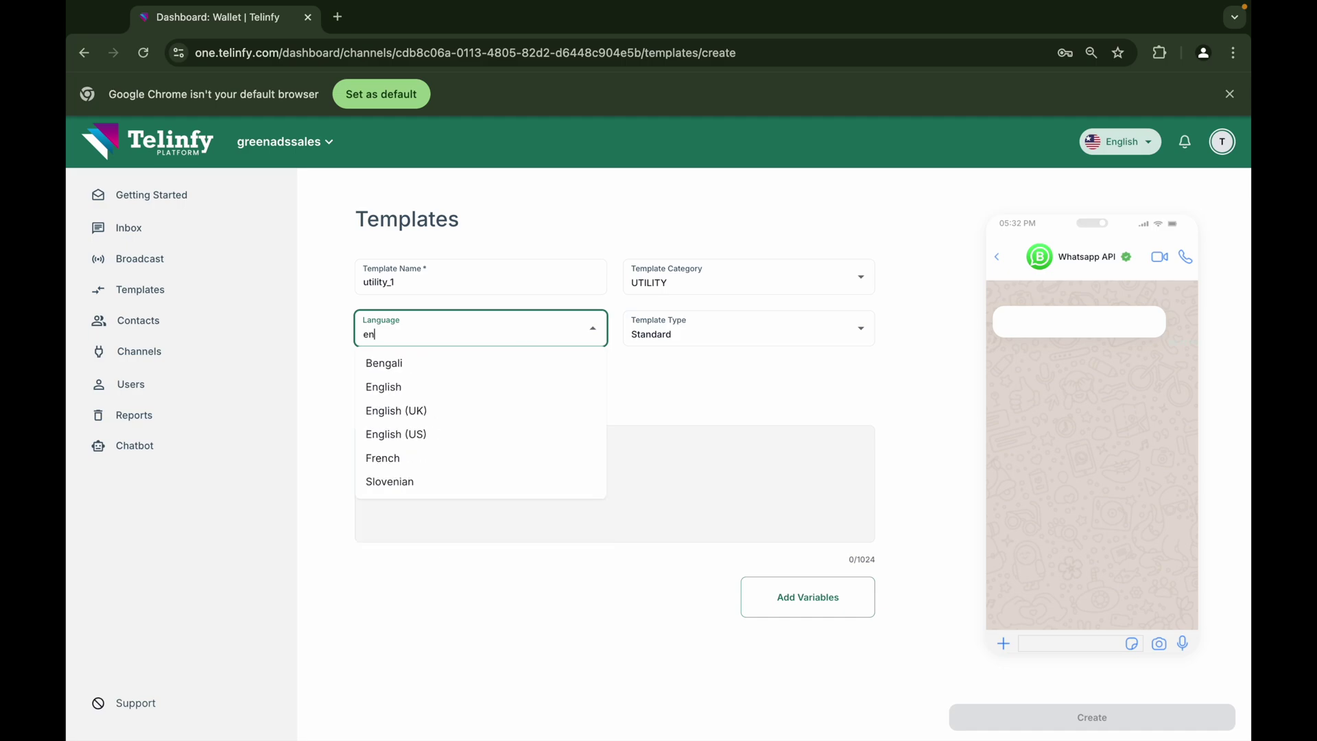
pyautogui.write('g')
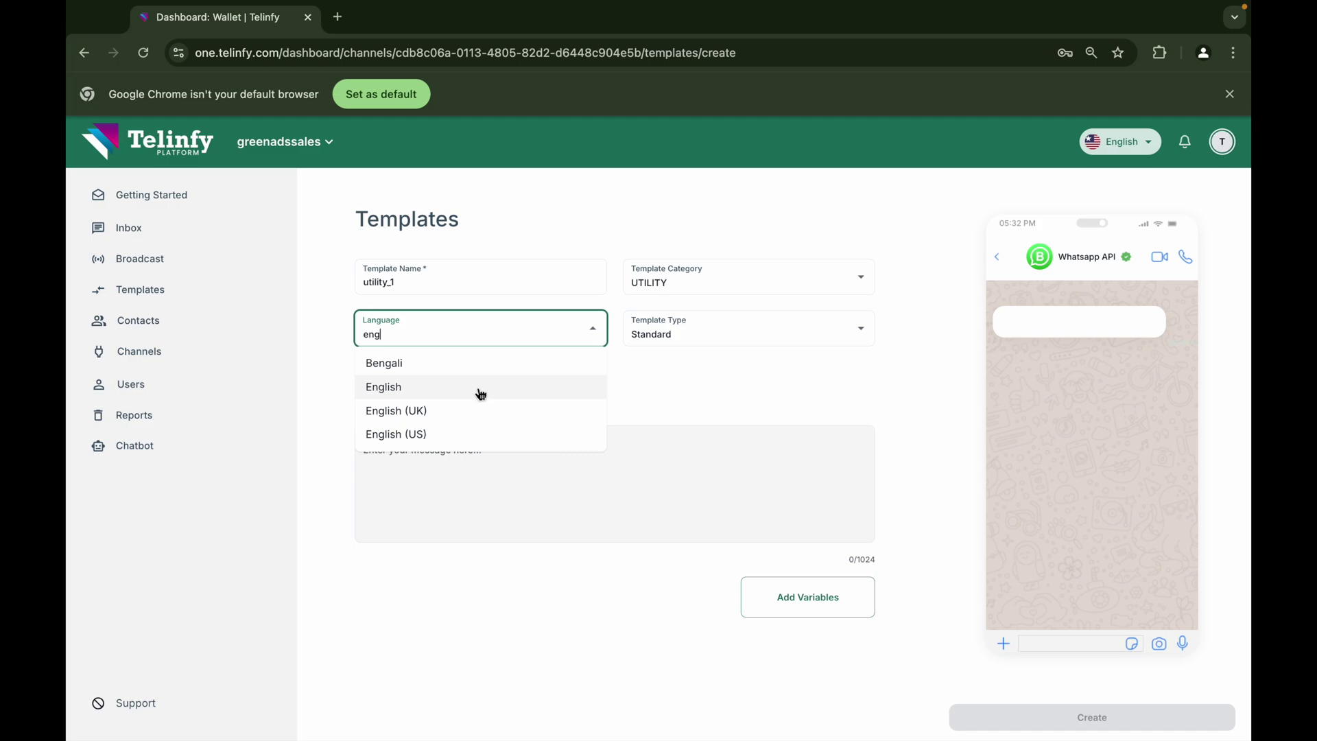
pyautogui.click(509, 382)
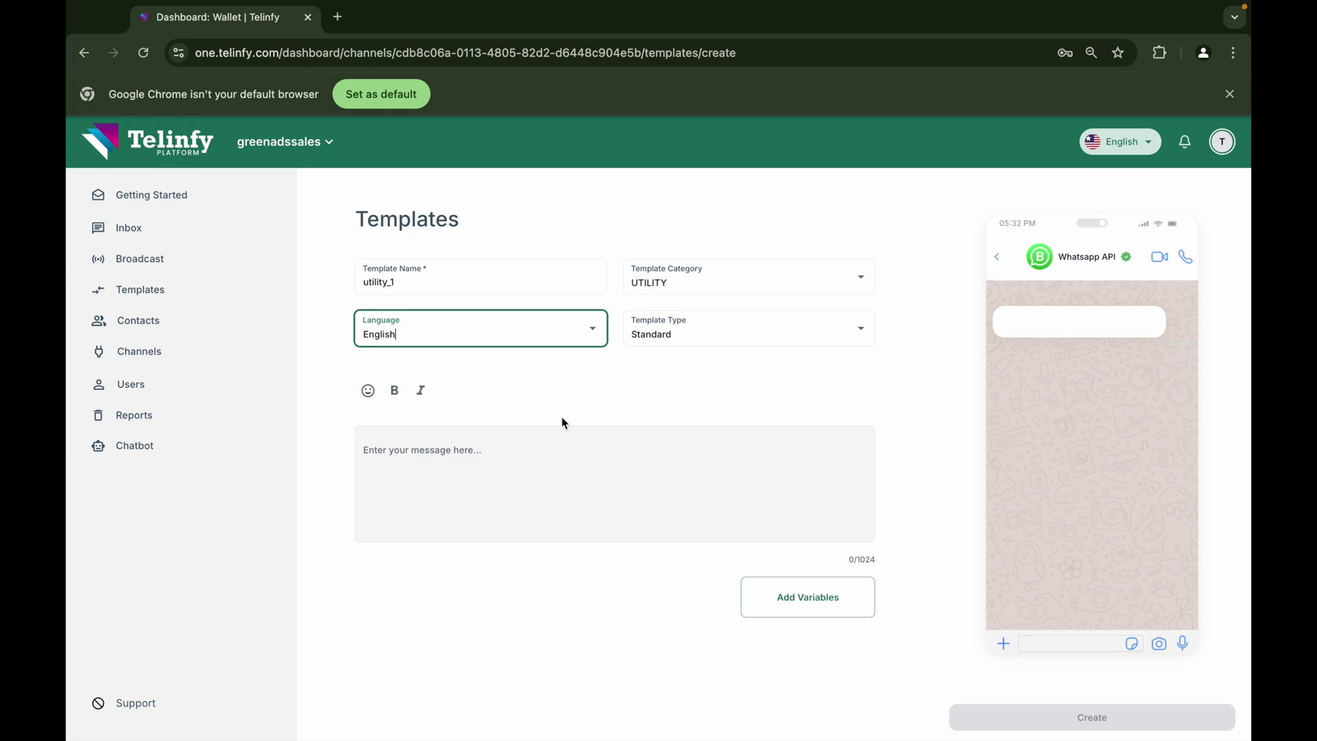
# Write 'Dear {{1}}' and a new line 'please find your account details username' in the body
pyautogui.click(472, 450)
pyautogui.write('De')
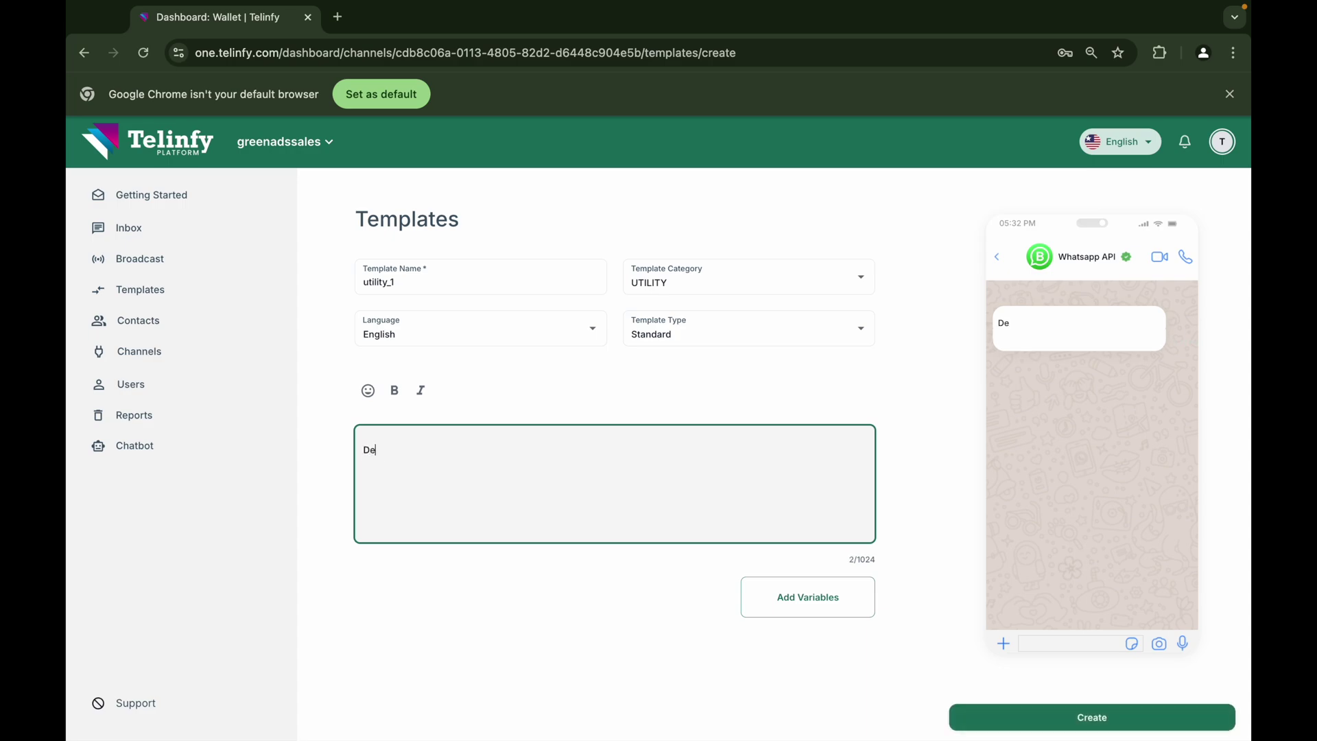
pyautogui.write('ar')
pyautogui.click(814, 610)
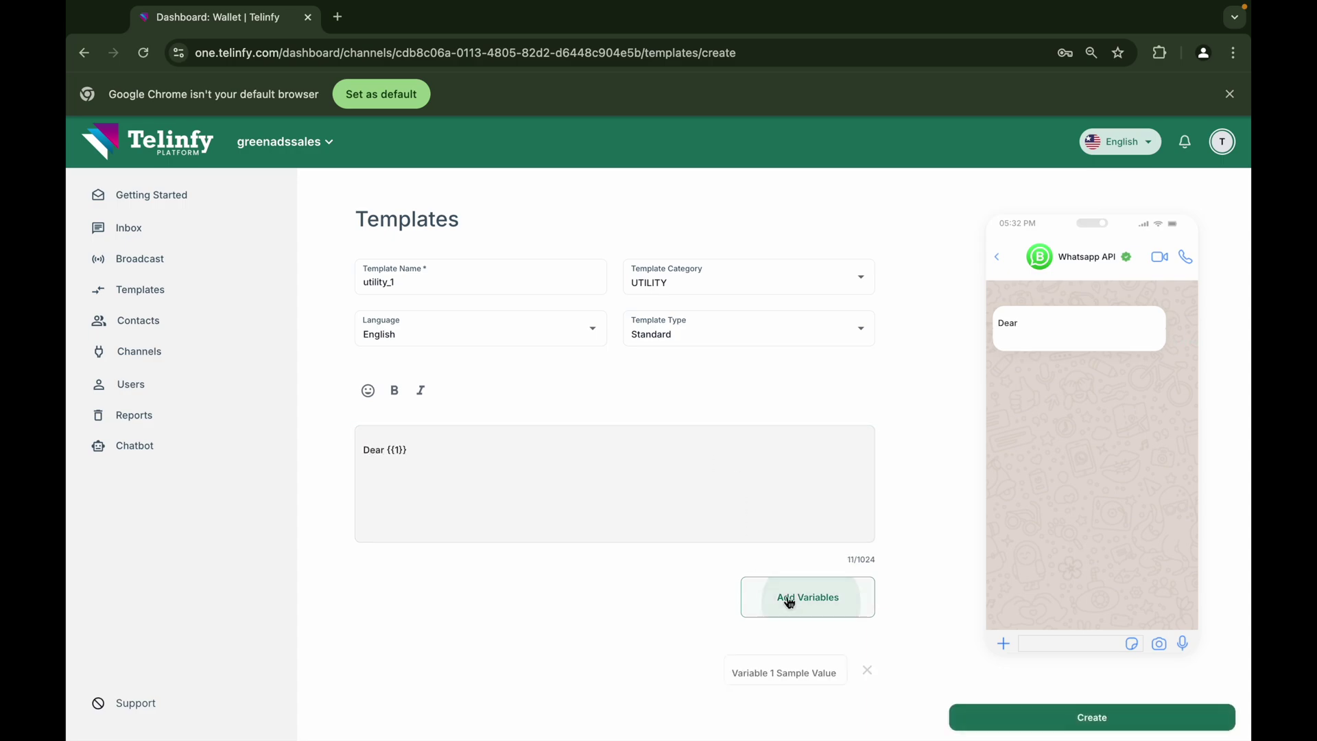
pyautogui.click(455, 447)
pyautogui.press('Return')
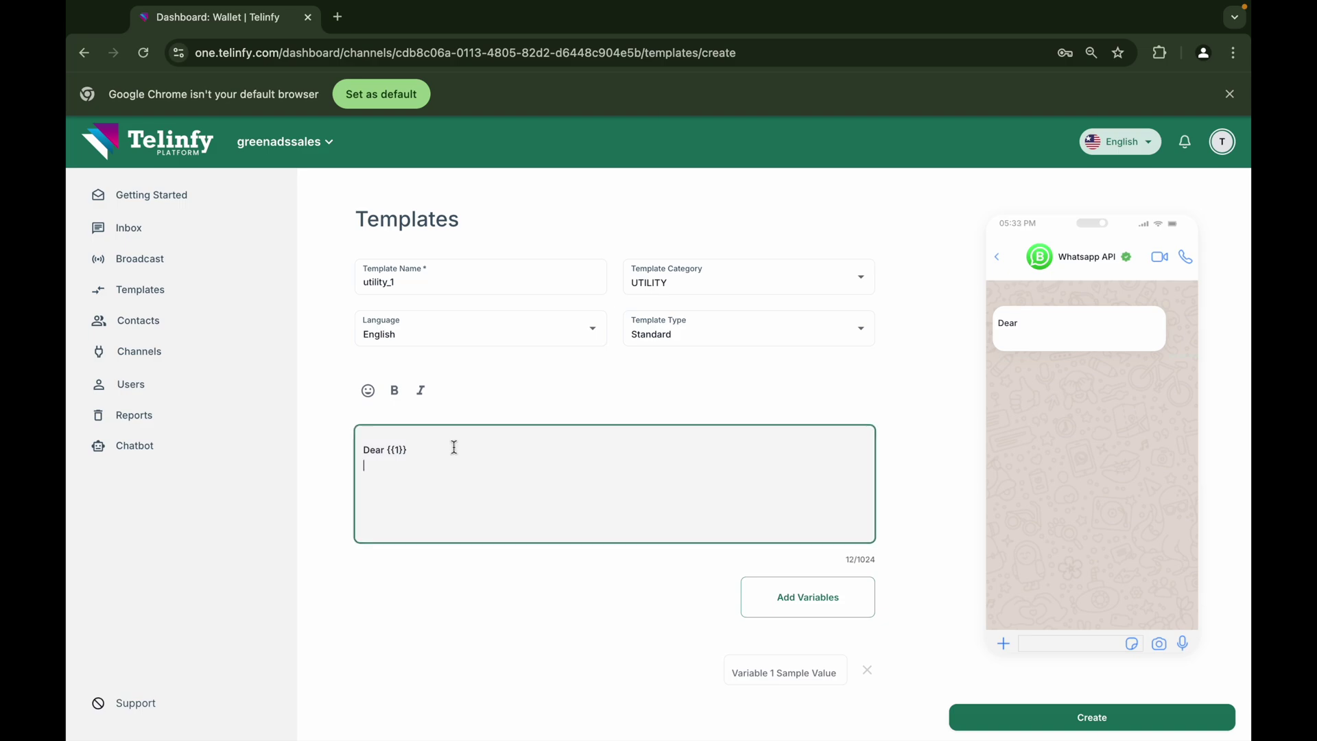
pyautogui.write('pleaes')
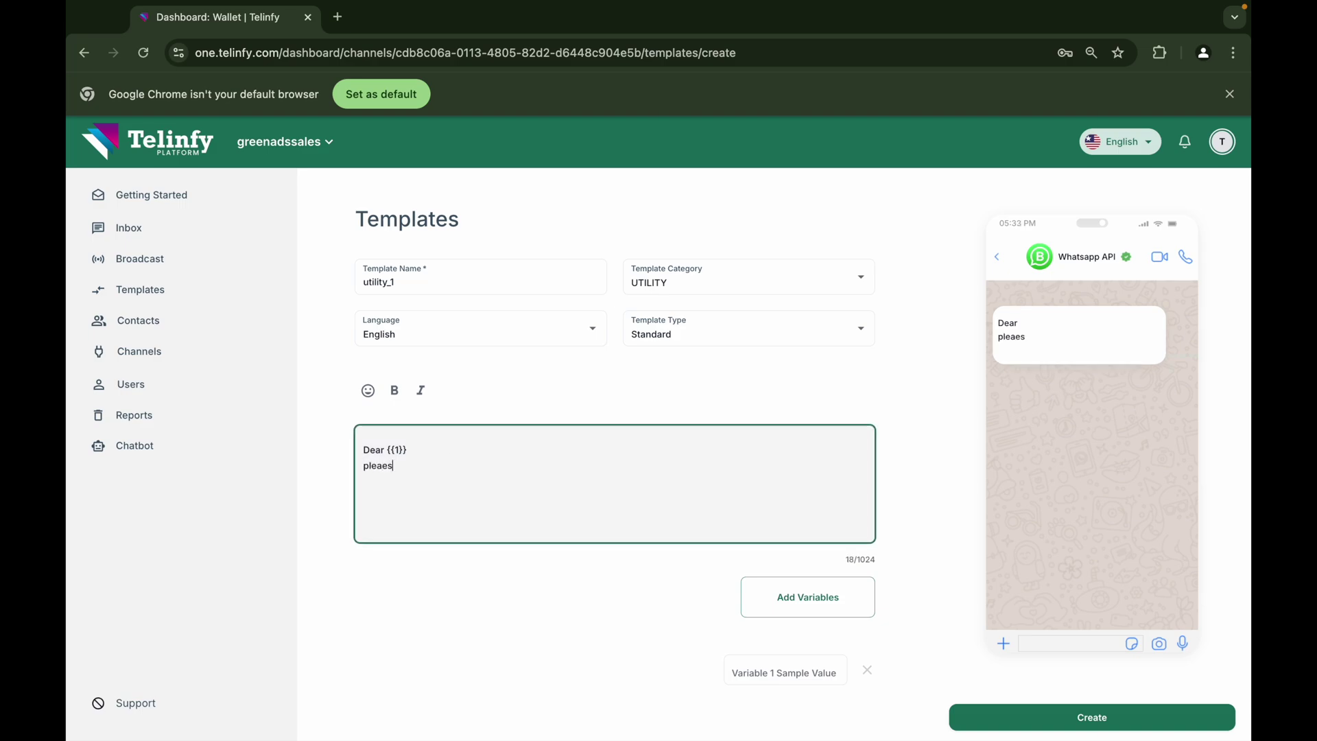
pyautogui.press('BackSpace')
pyautogui.write('se find your account details ')
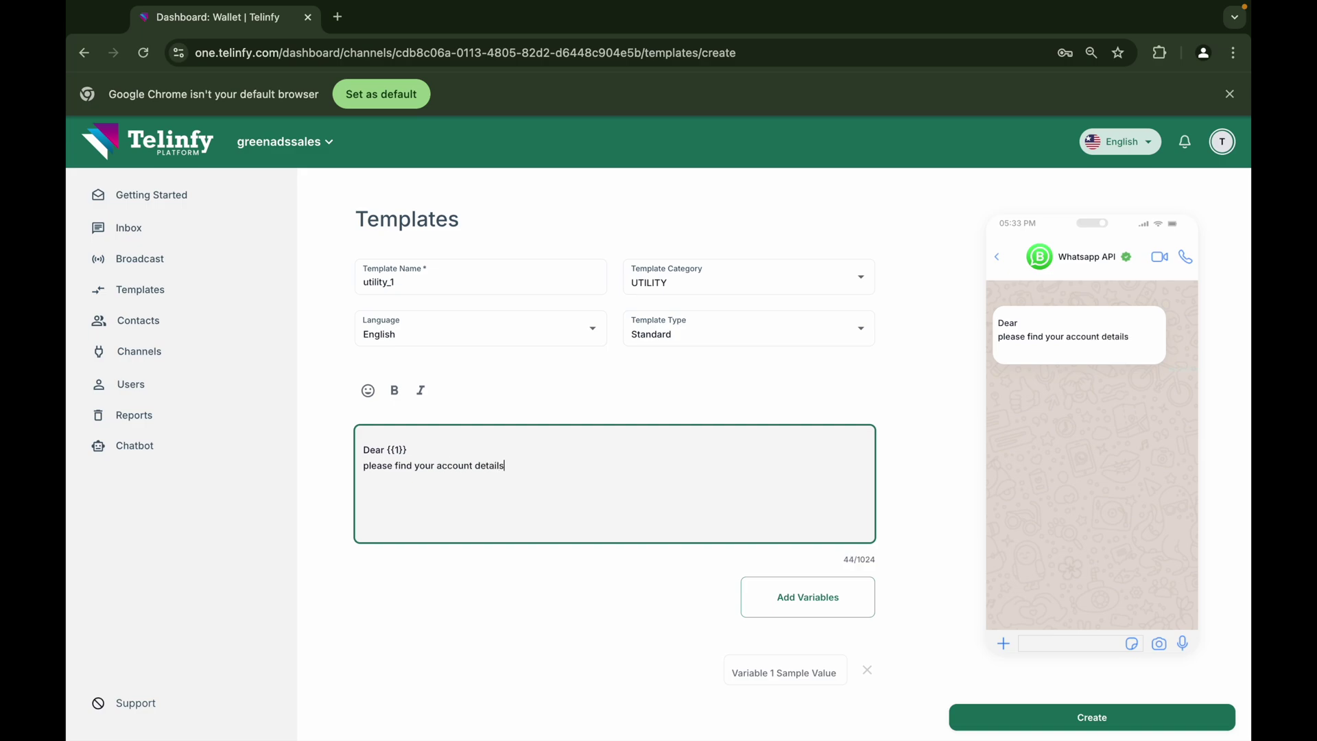
pyautogui.write('username')
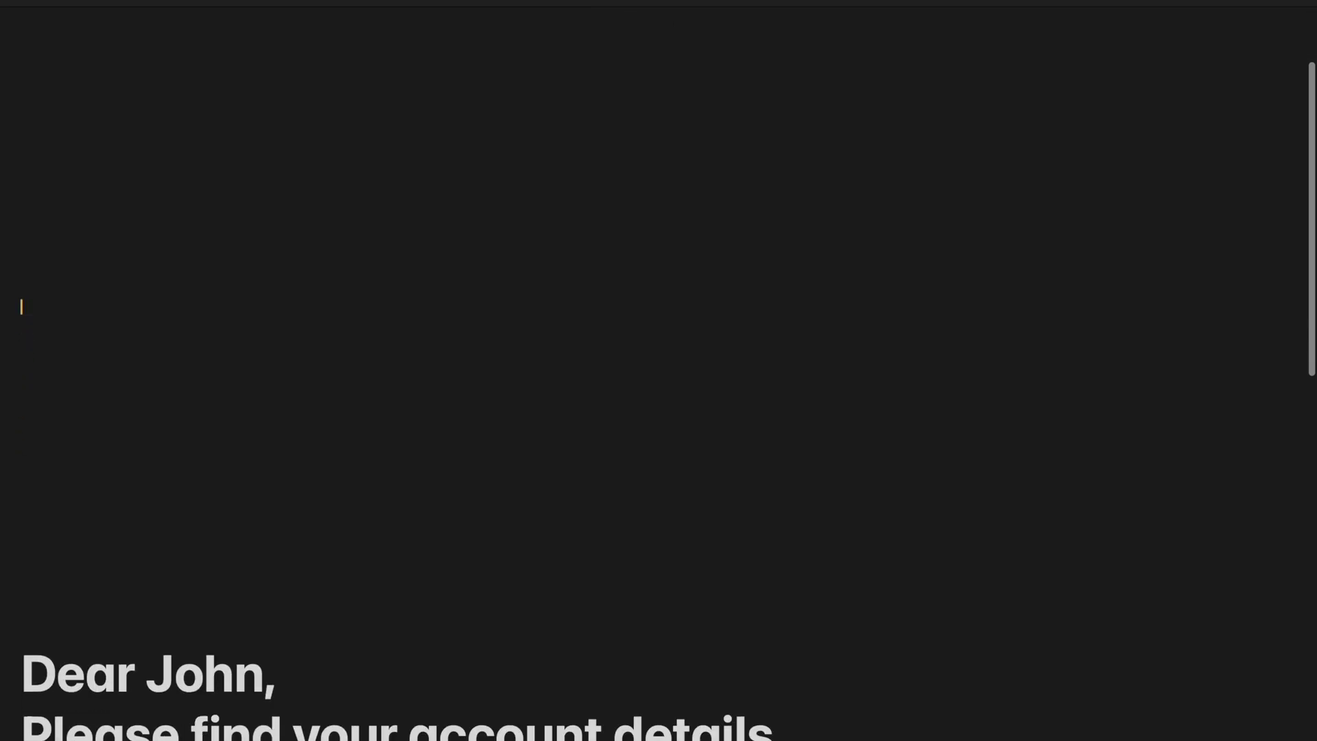
# Scroll the note to the sample account-details message and place the cursor below it
pyautogui.scroll(-3, 658, 371)
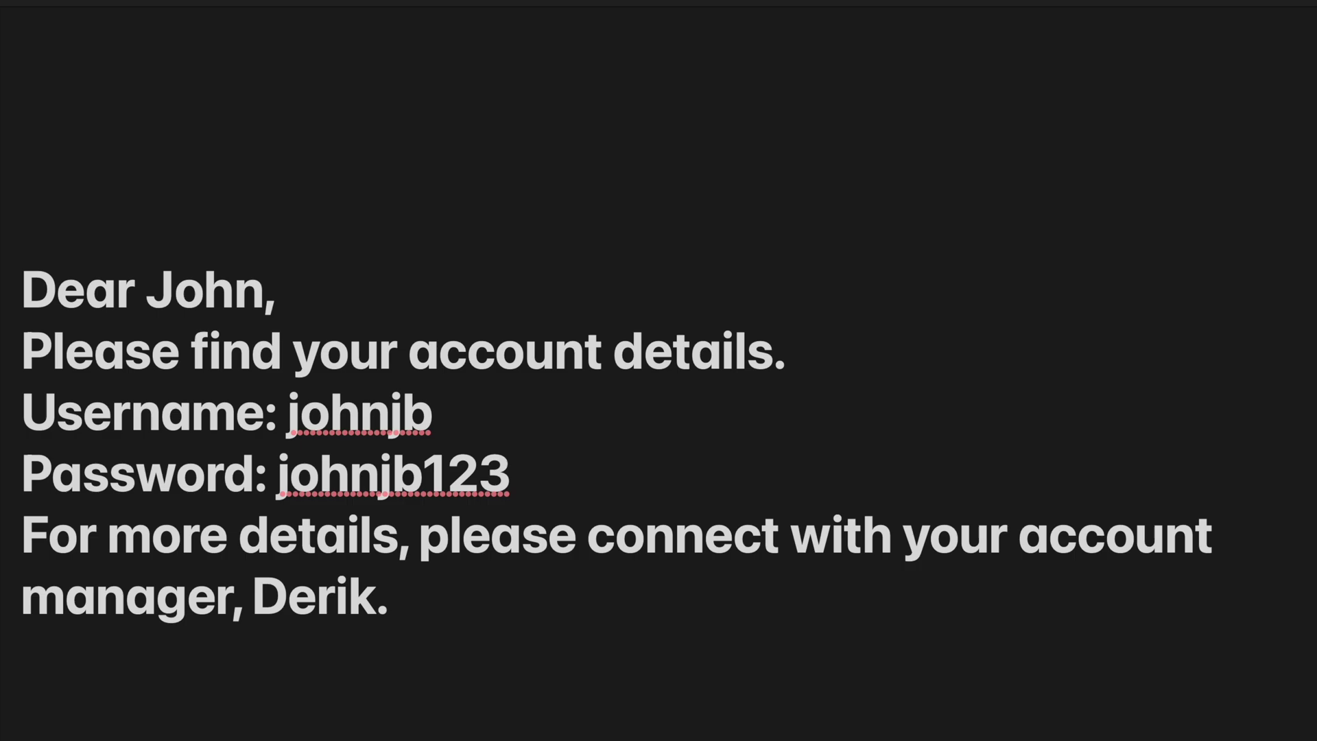
pyautogui.scroll(-2, 590, 479)
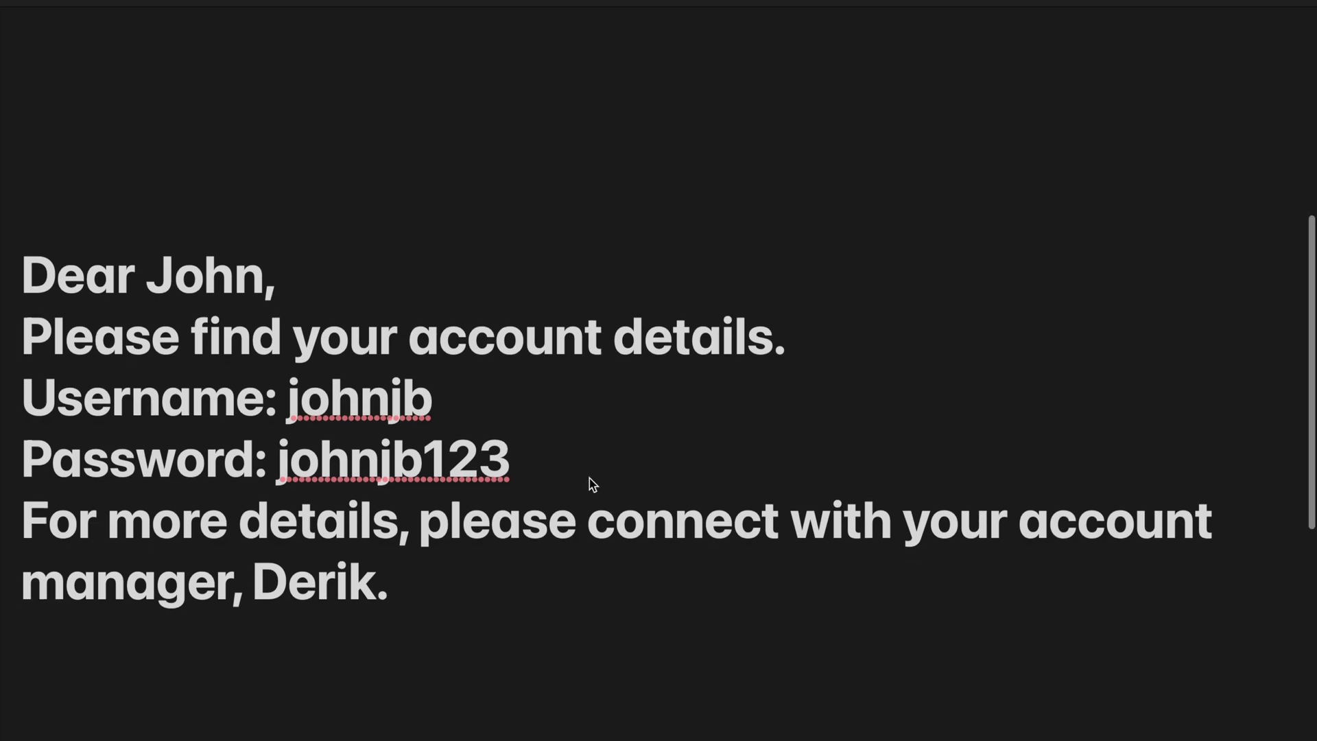
pyautogui.click(296, 657)
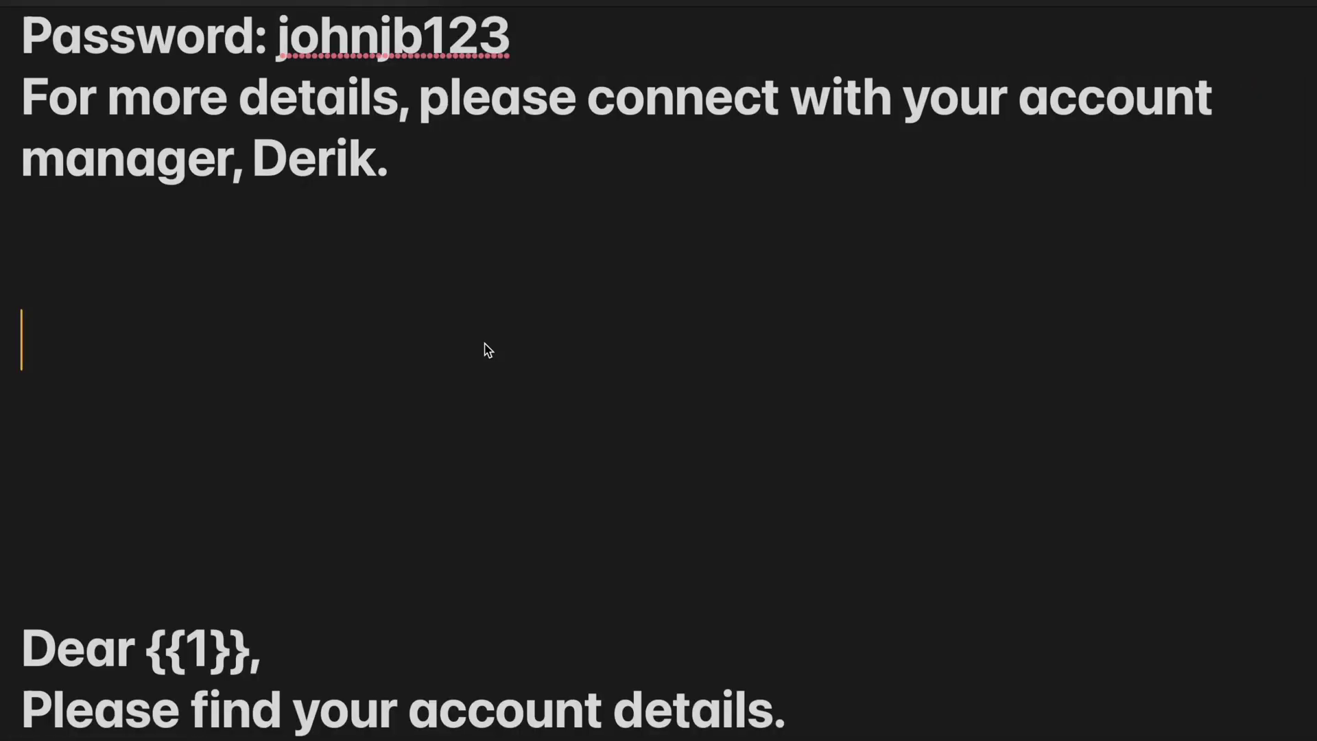
# Type practice placeholders {{1}} {{2}} on the scratch line, then erase them completely
pyautogui.write('{{_')
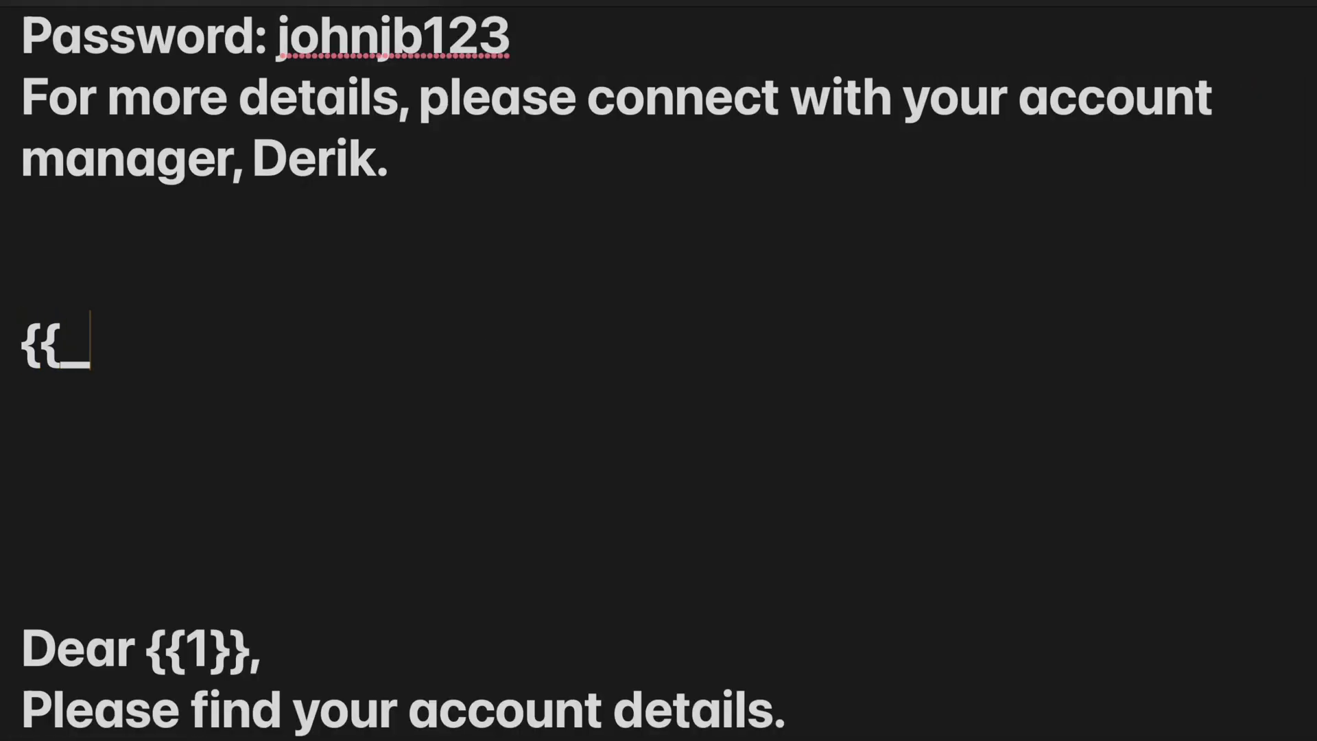
pyautogui.write('}}')
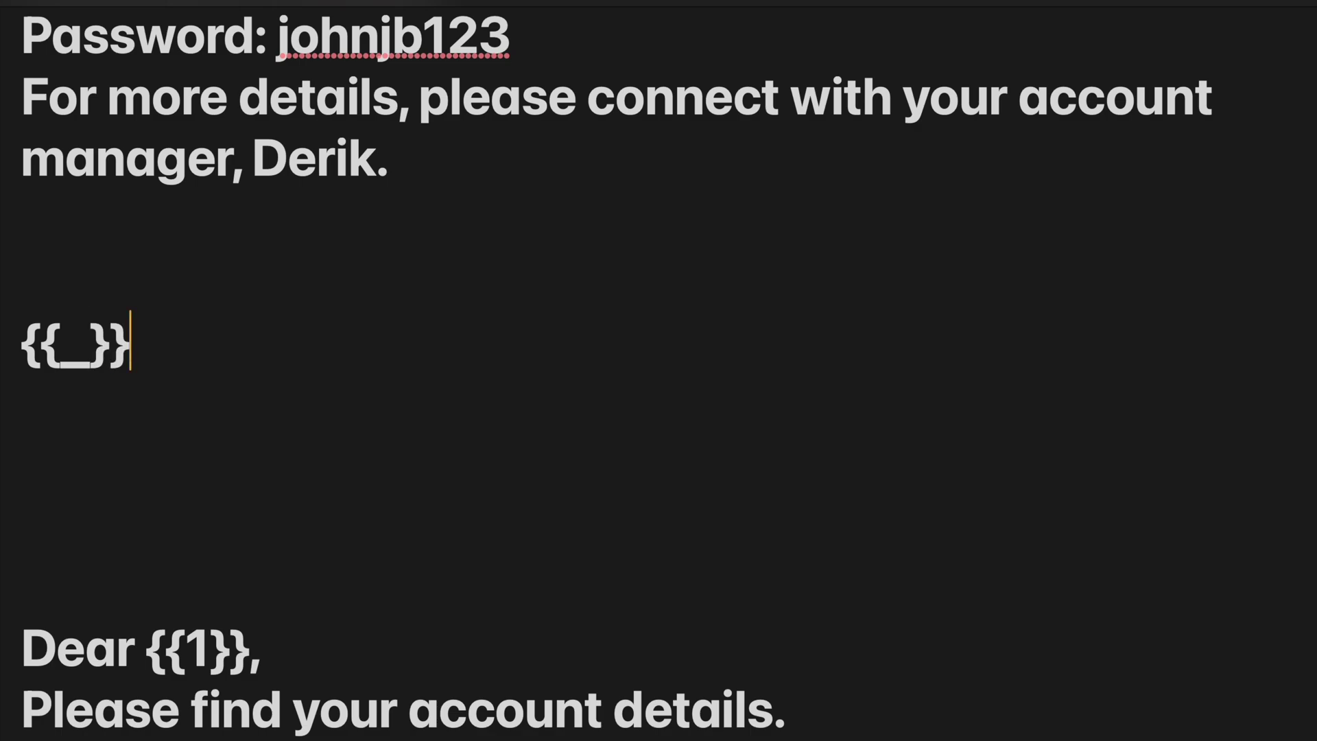
pyautogui.press('BackSpace')
pyautogui.press('BackSpace')
pyautogui.press('BackSpace')
pyautogui.press('BackSpace')
pyautogui.press('BackSpace')
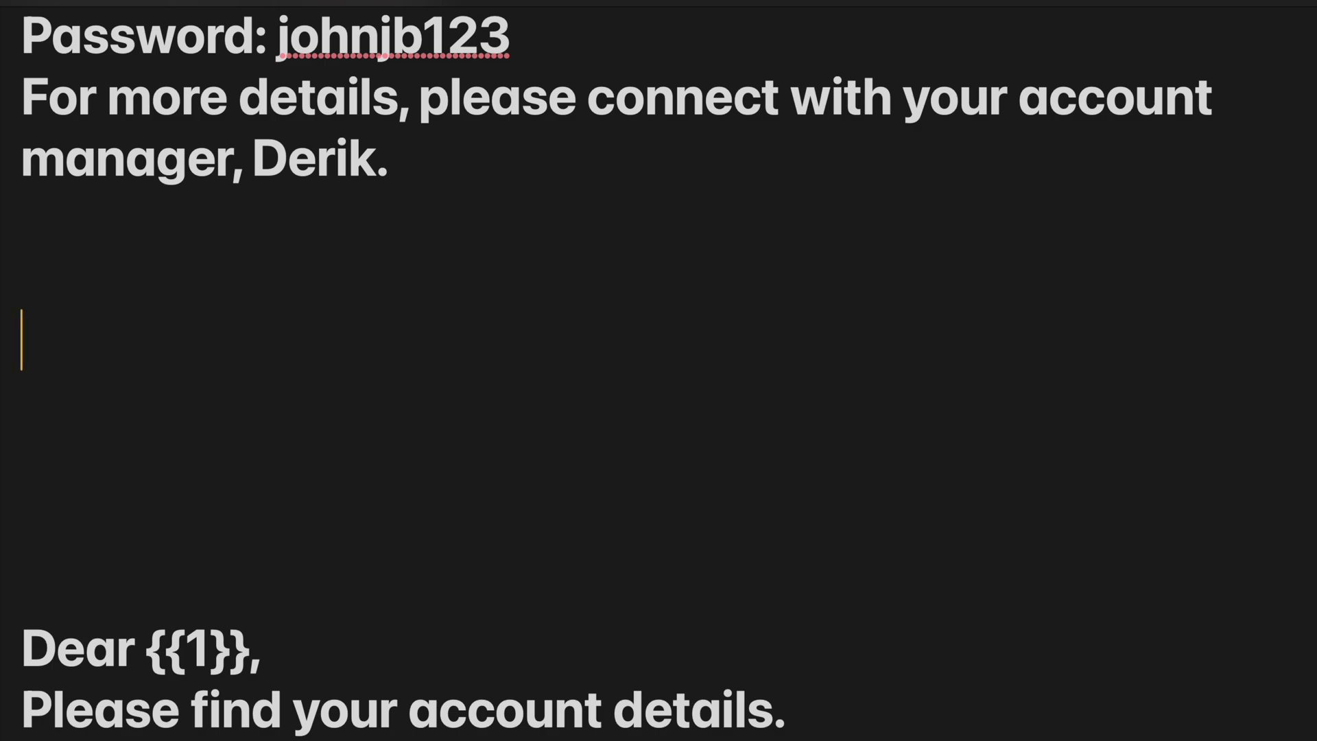
pyautogui.write('{{1')
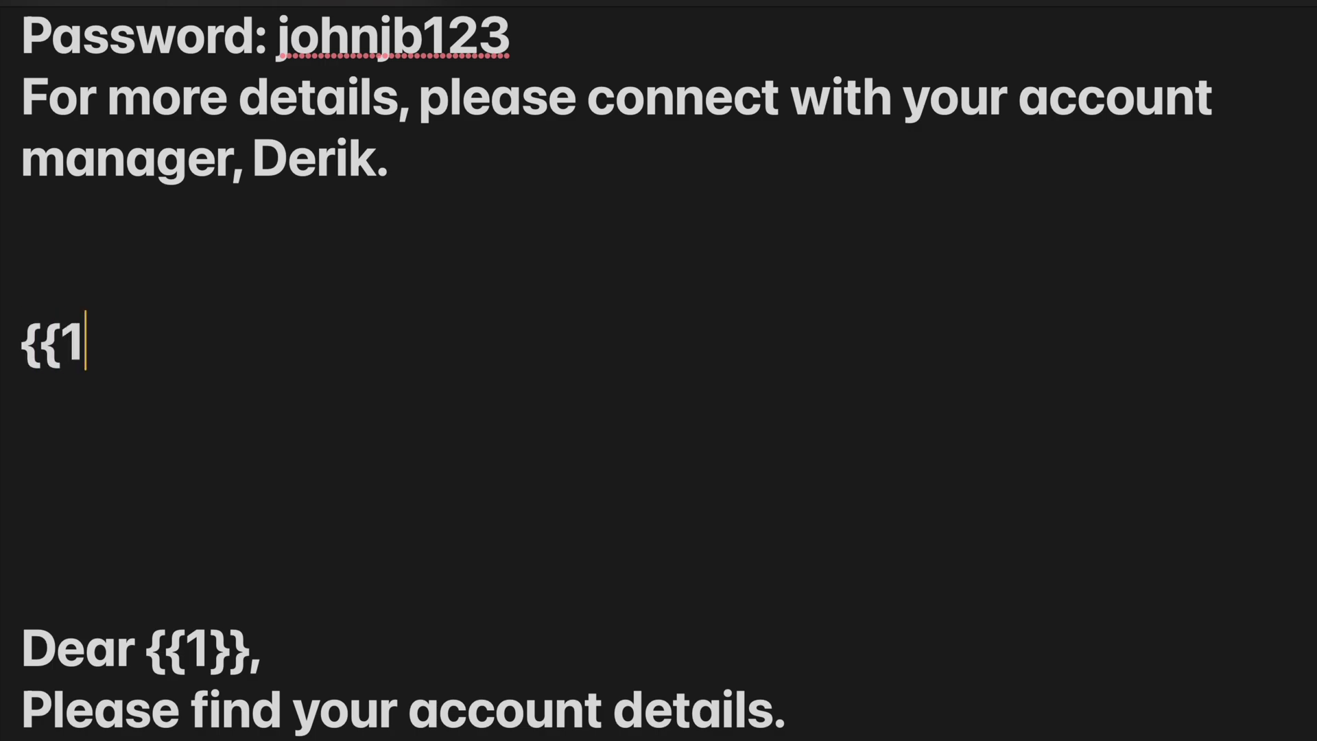
pyautogui.write('}} ')
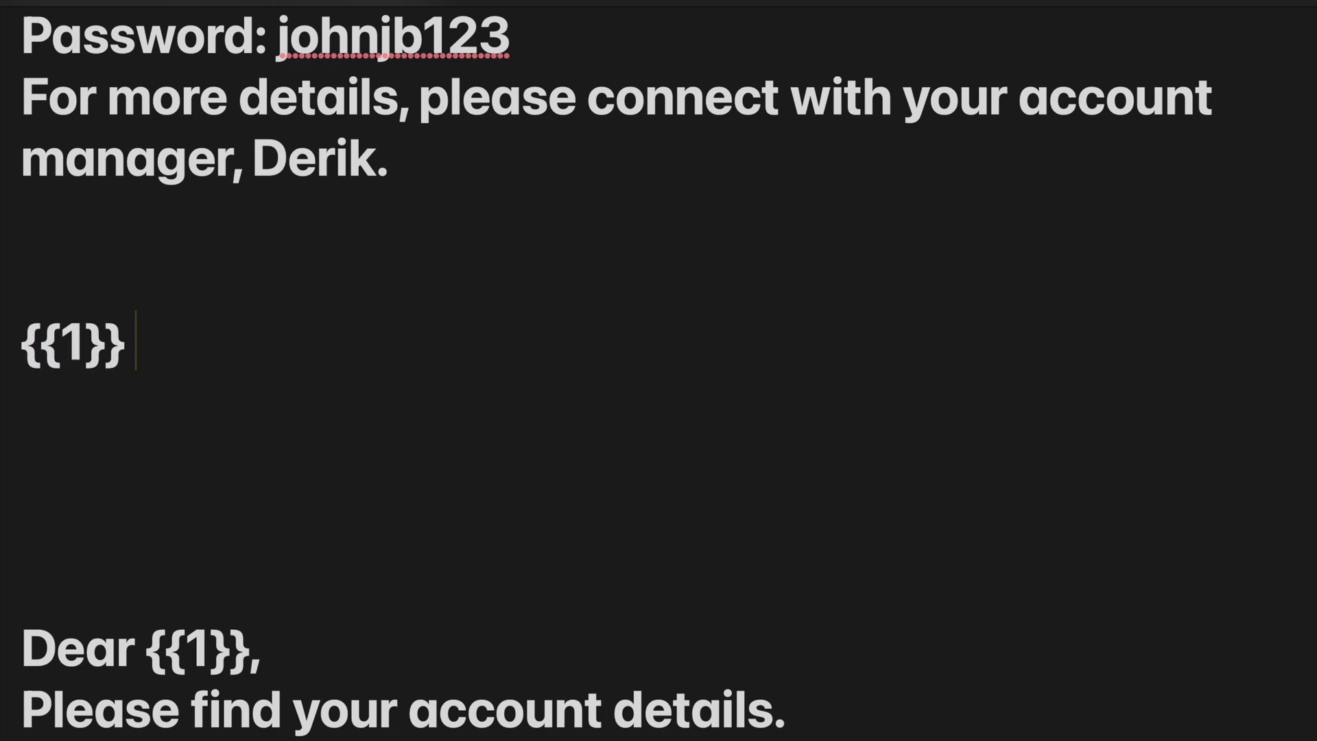
pyautogui.write('{{2')
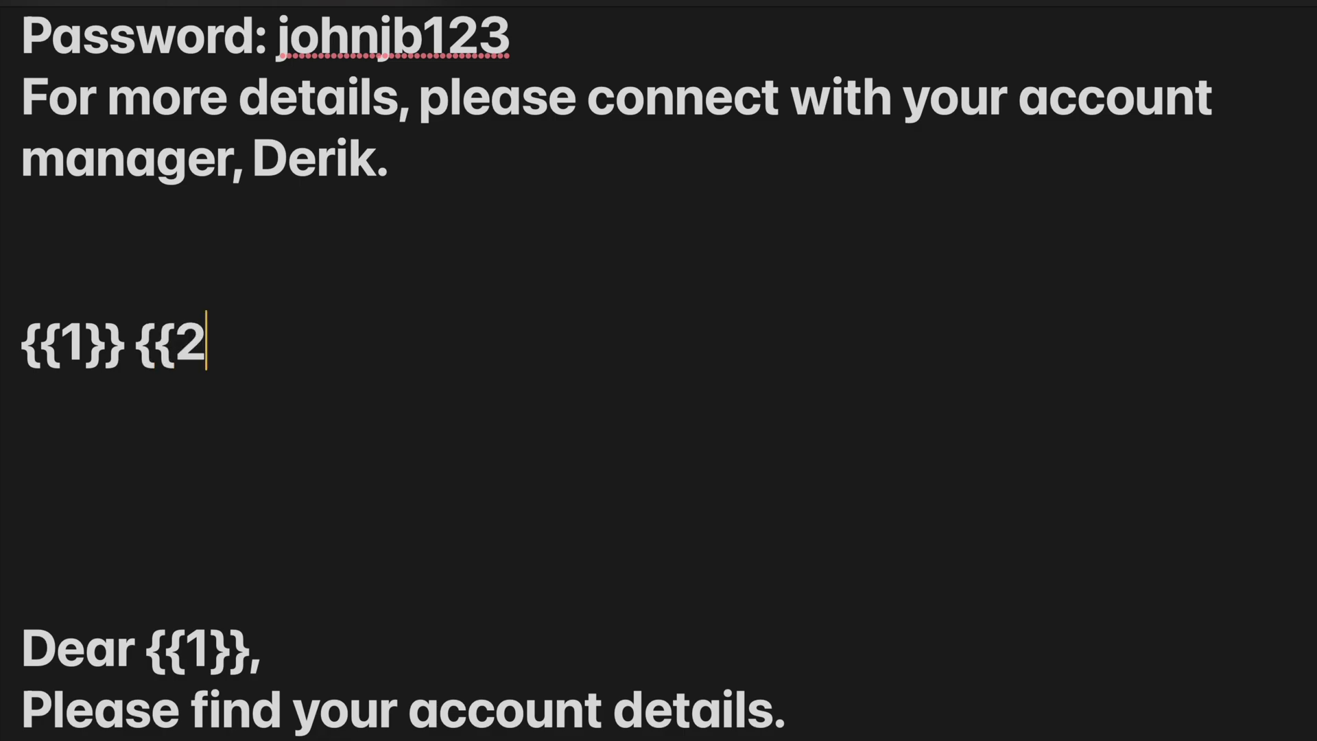
pyautogui.write('}}')
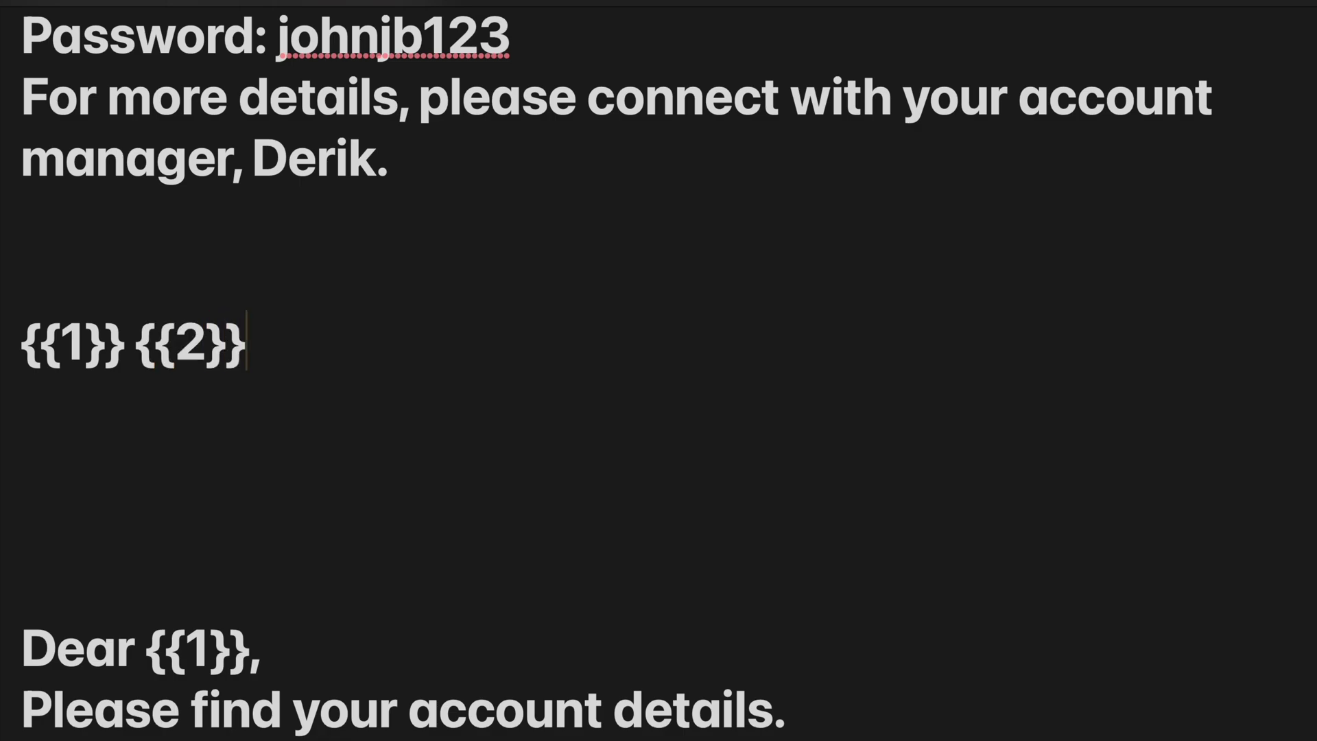
pyautogui.press('BackSpace')
pyautogui.press('BackSpace')
pyautogui.press('BackSpace')
pyautogui.press('BackSpace')
pyautogui.press('BackSpace')
pyautogui.press('BackSpace')
pyautogui.press('BackSpace')
pyautogui.press('BackSpace')
pyautogui.press('BackSpace')
pyautogui.press('BackSpace')
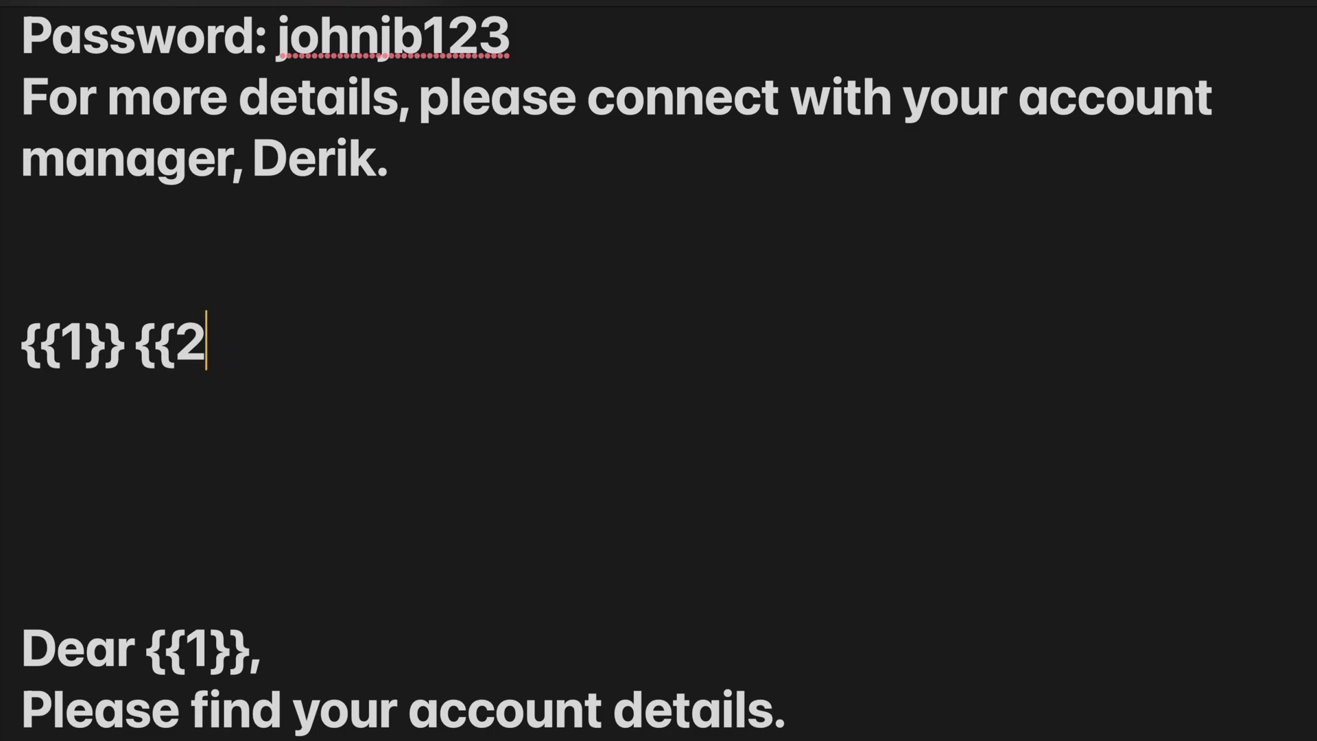
pyautogui.press('BackSpace')
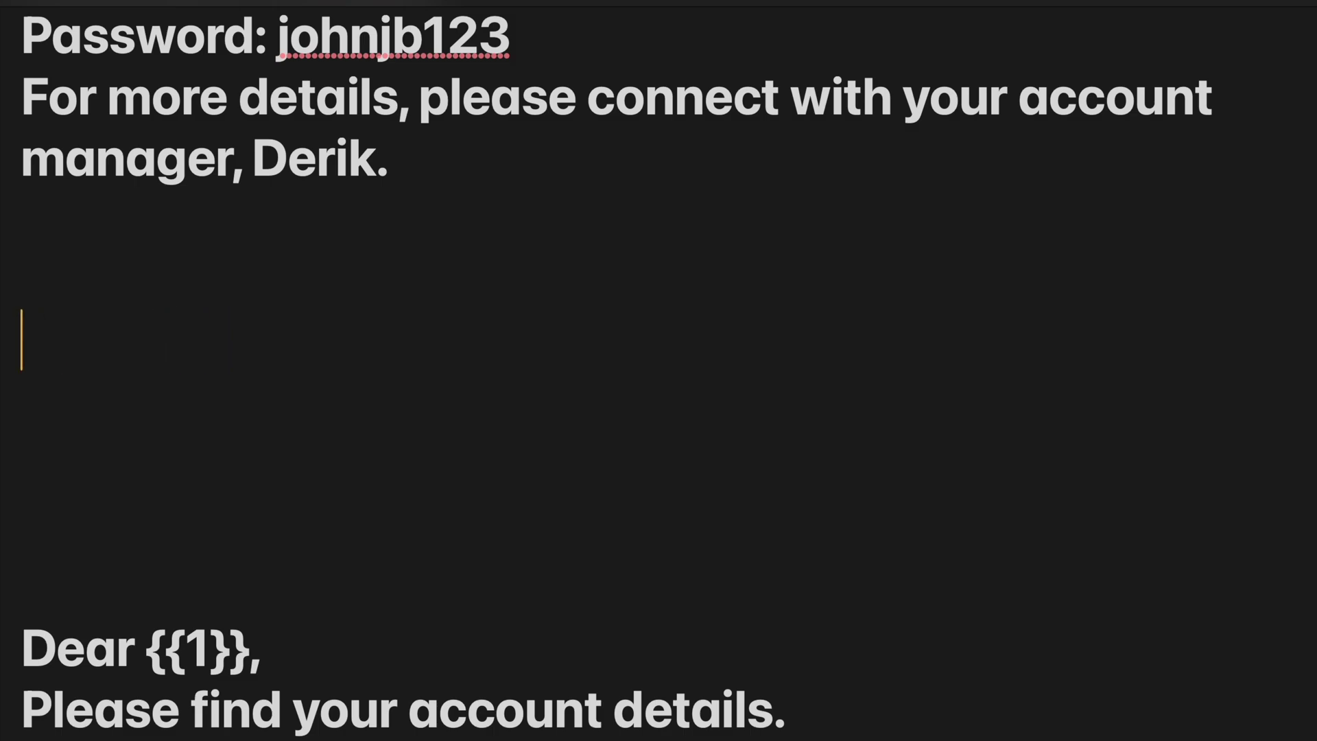
pyautogui.scroll(-1, 658, 371)
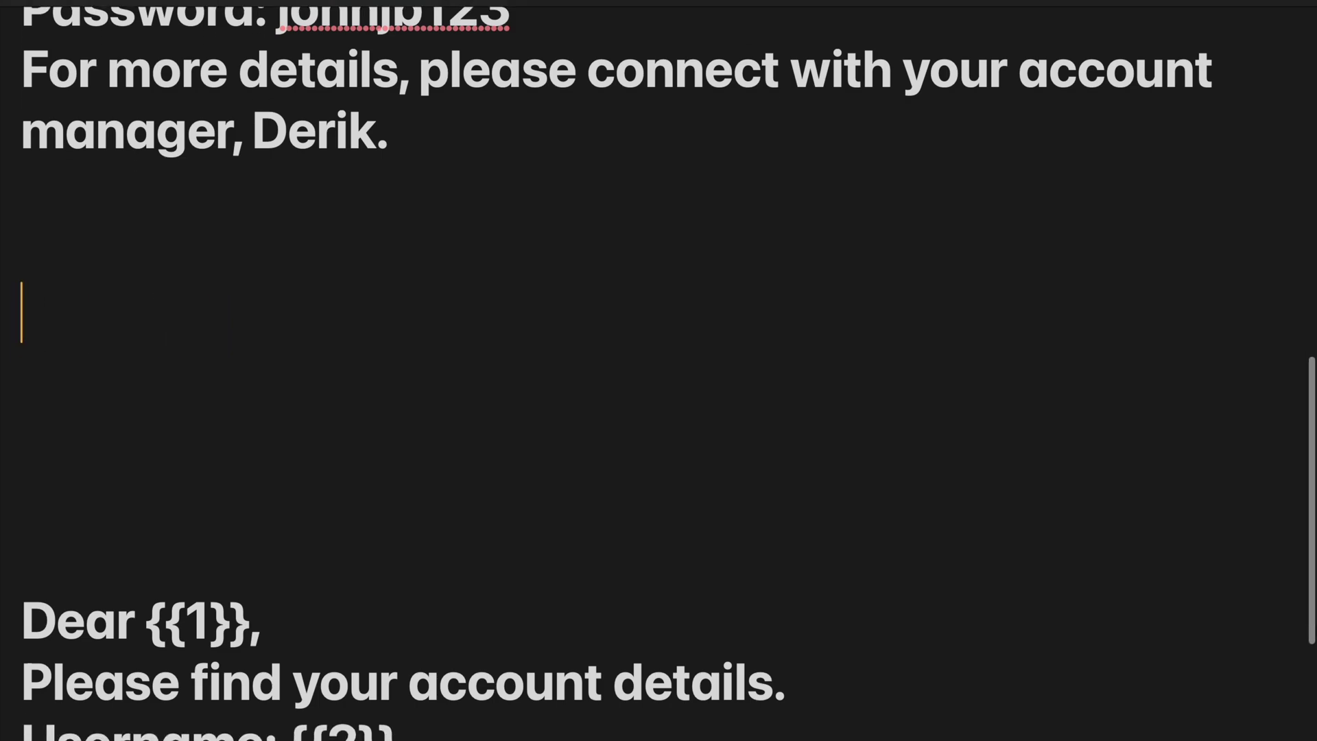
pyautogui.scroll(-1, 658, 371)
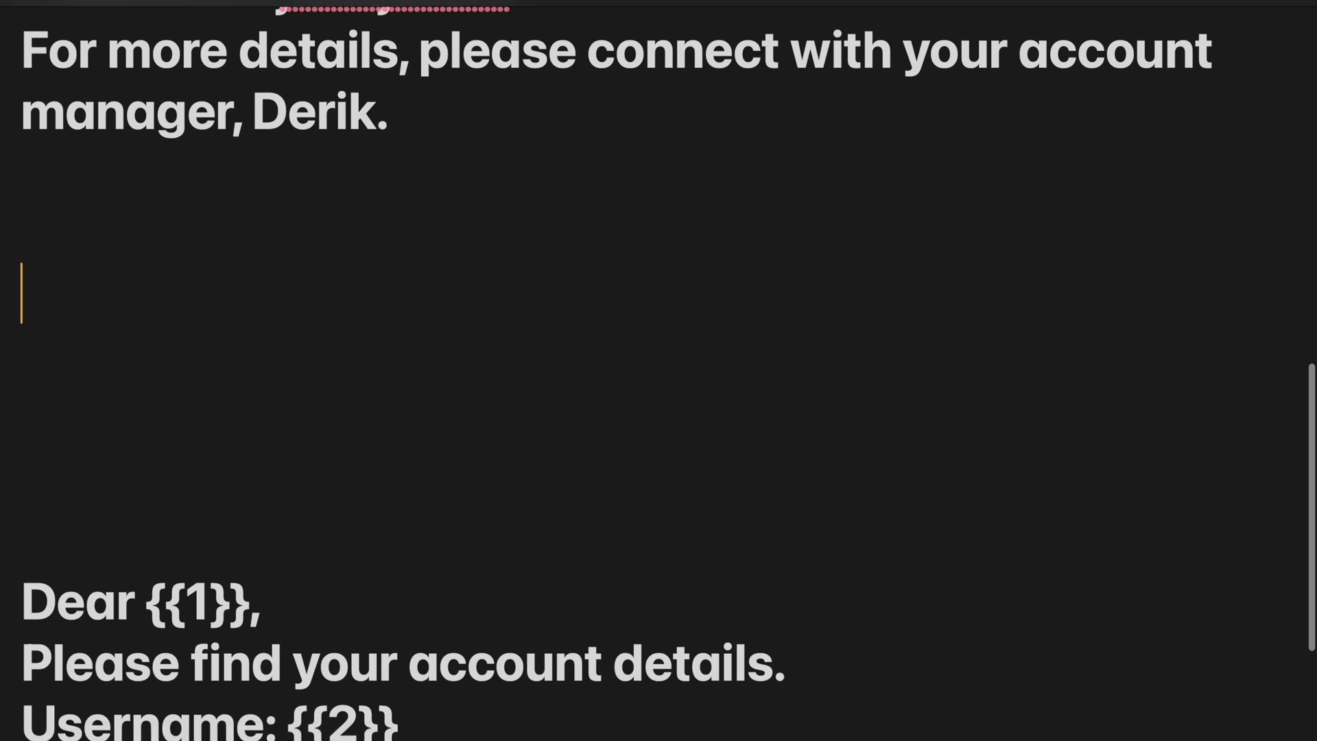
pyautogui.scroll(-5, 658, 370)
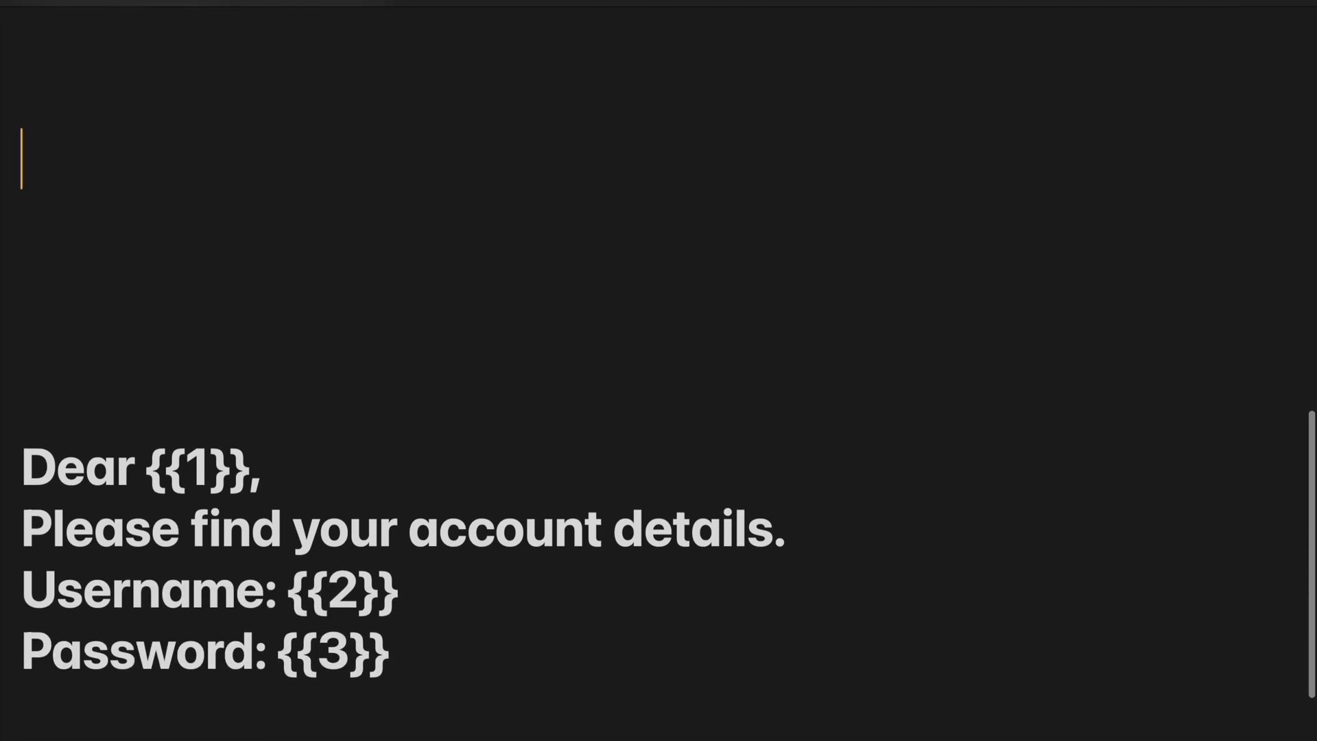
pyautogui.scroll(-5, 659, 371)
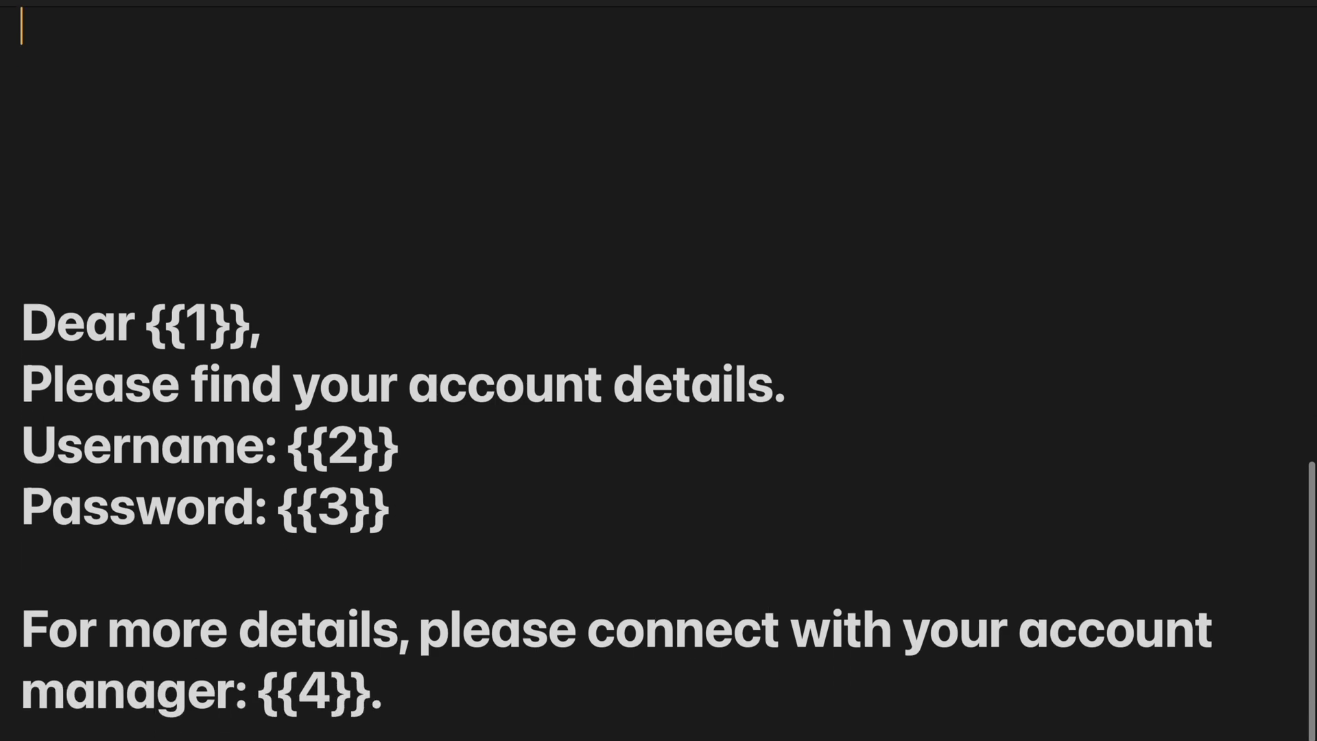
pyautogui.scroll(-2, 658, 370)
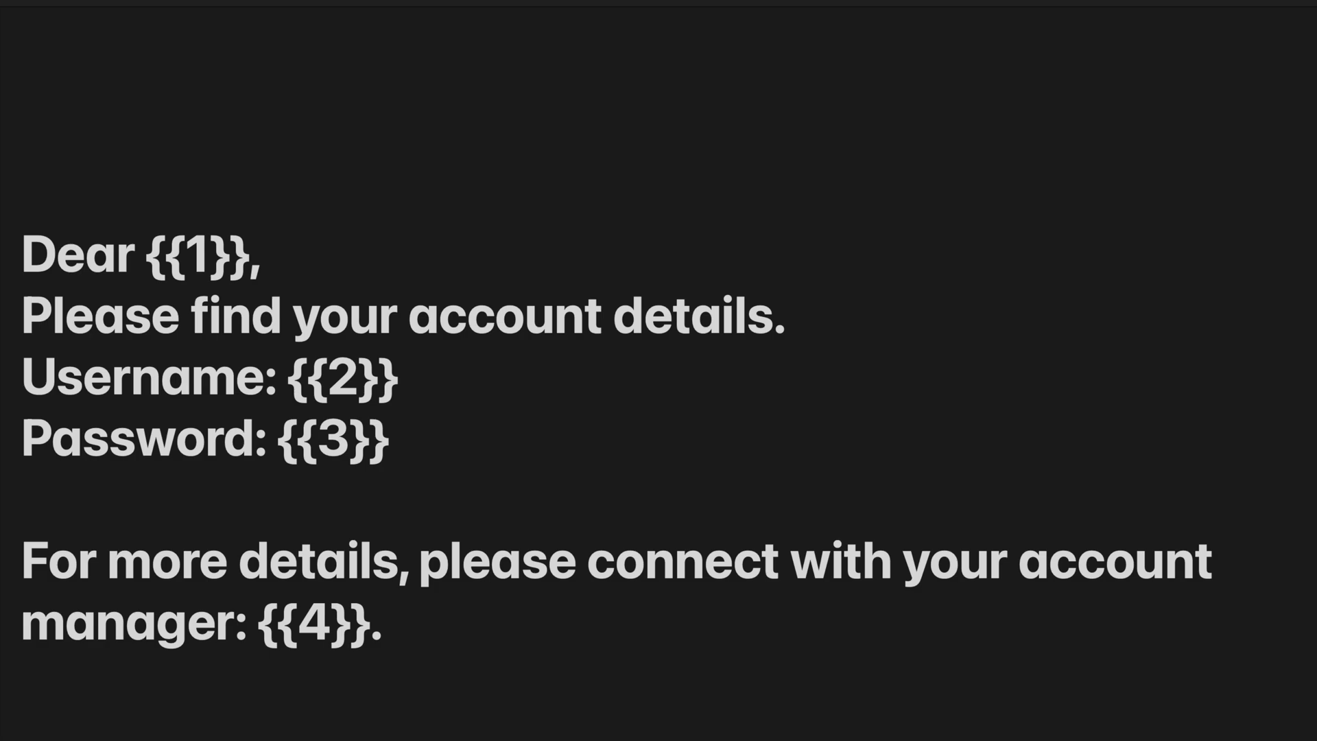
pyautogui.scroll(-1, 659, 412)
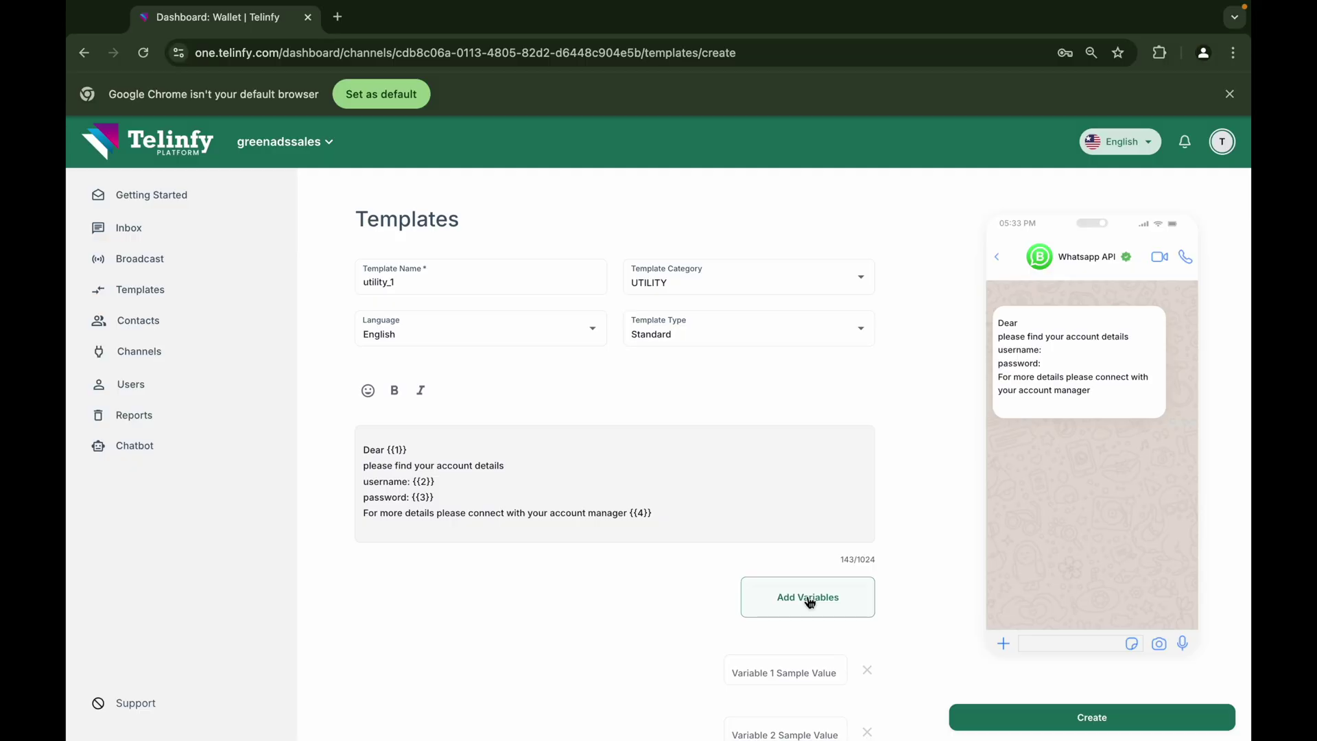
# Fill the four variable samples with a name, username, password and manager's name
pyautogui.scroll(-2, 747, 588)
pyautogui.click(772, 538)
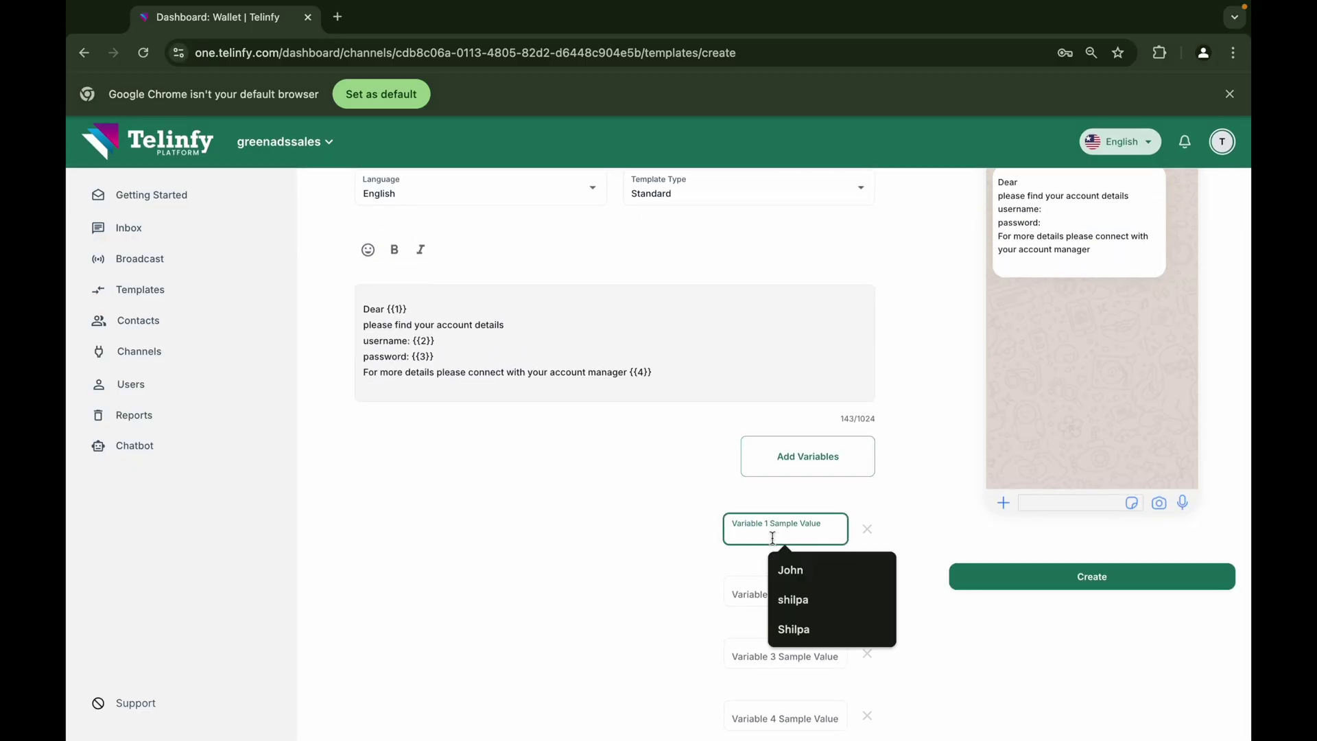
pyautogui.write('John')
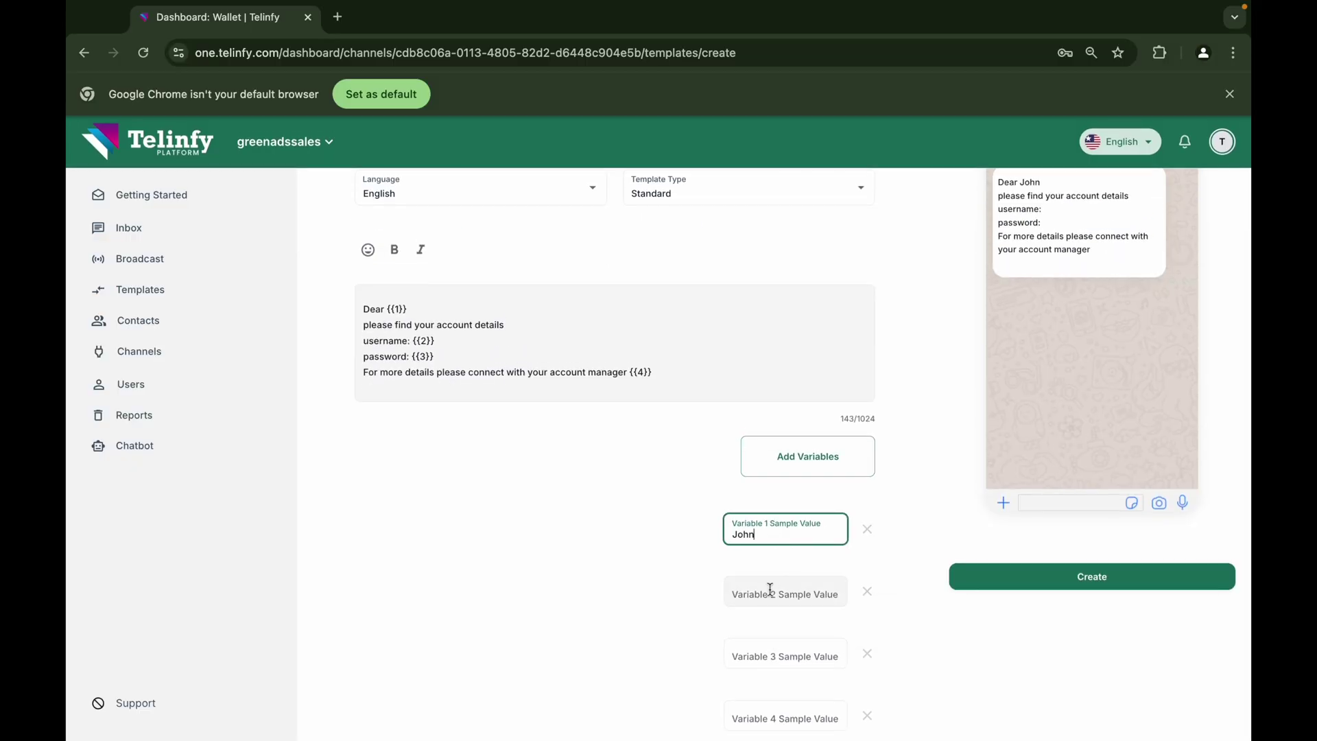
pyautogui.click(773, 594)
pyautogui.write('johnjb')
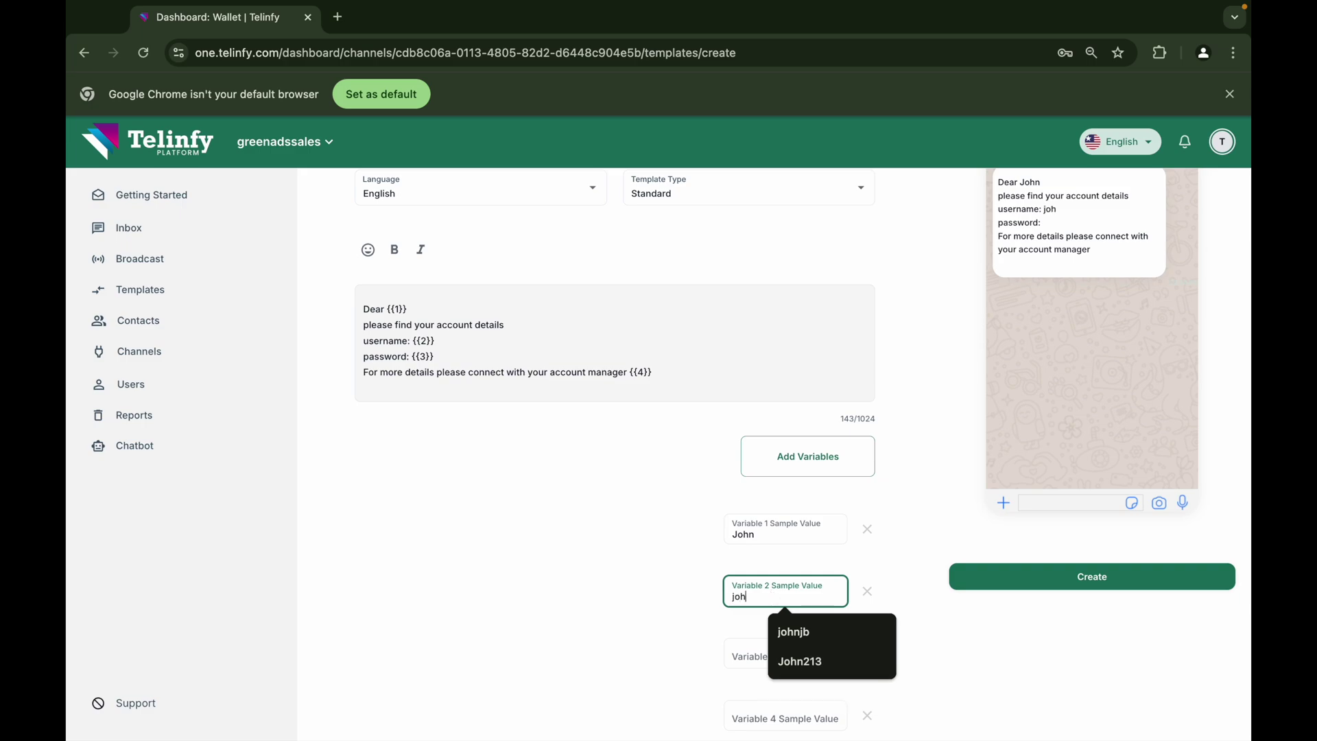
pyautogui.click(772, 668)
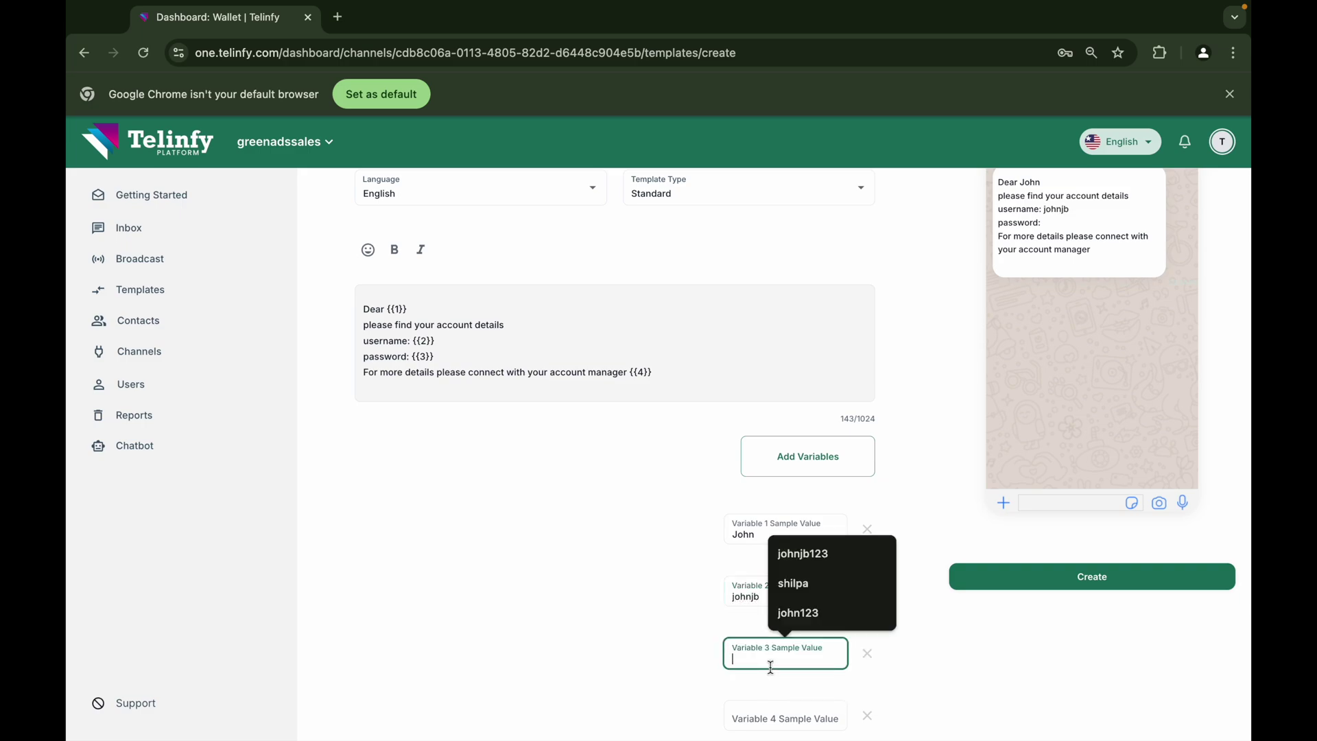
pyautogui.write('johnj')
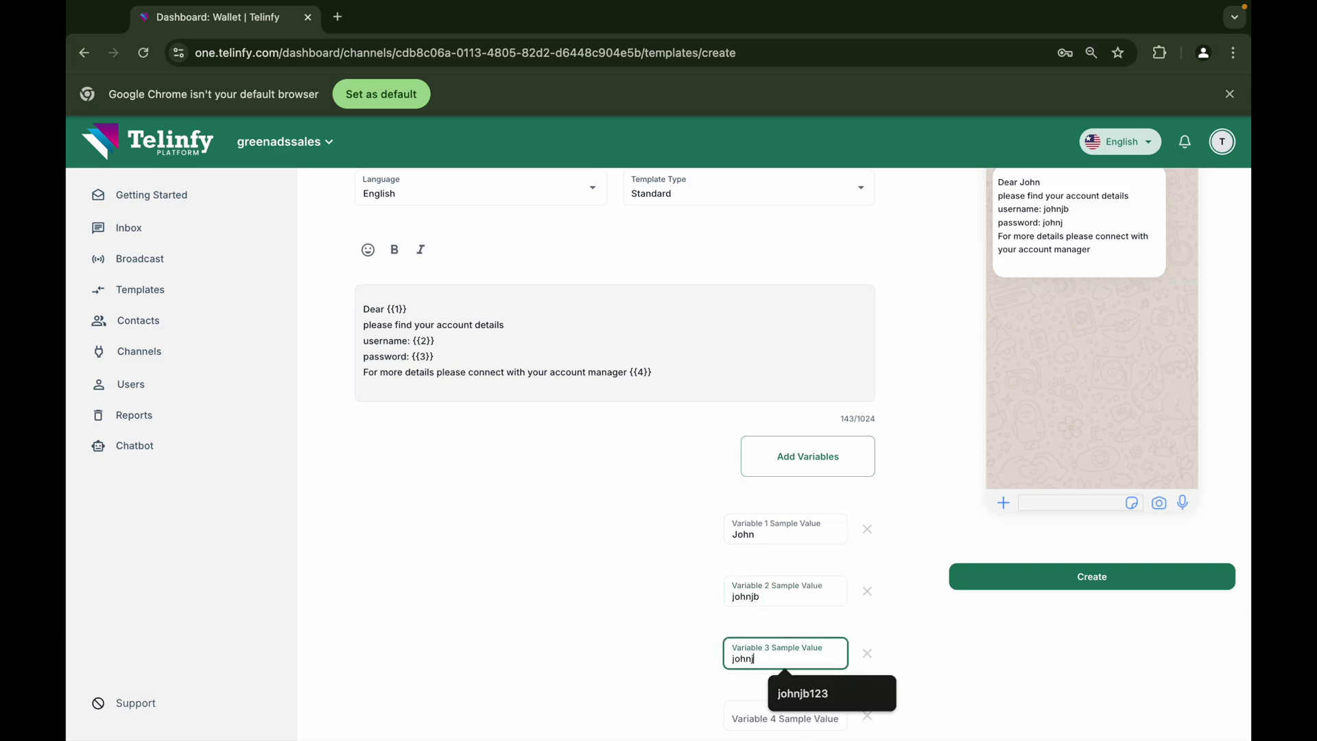
pyautogui.write('b123')
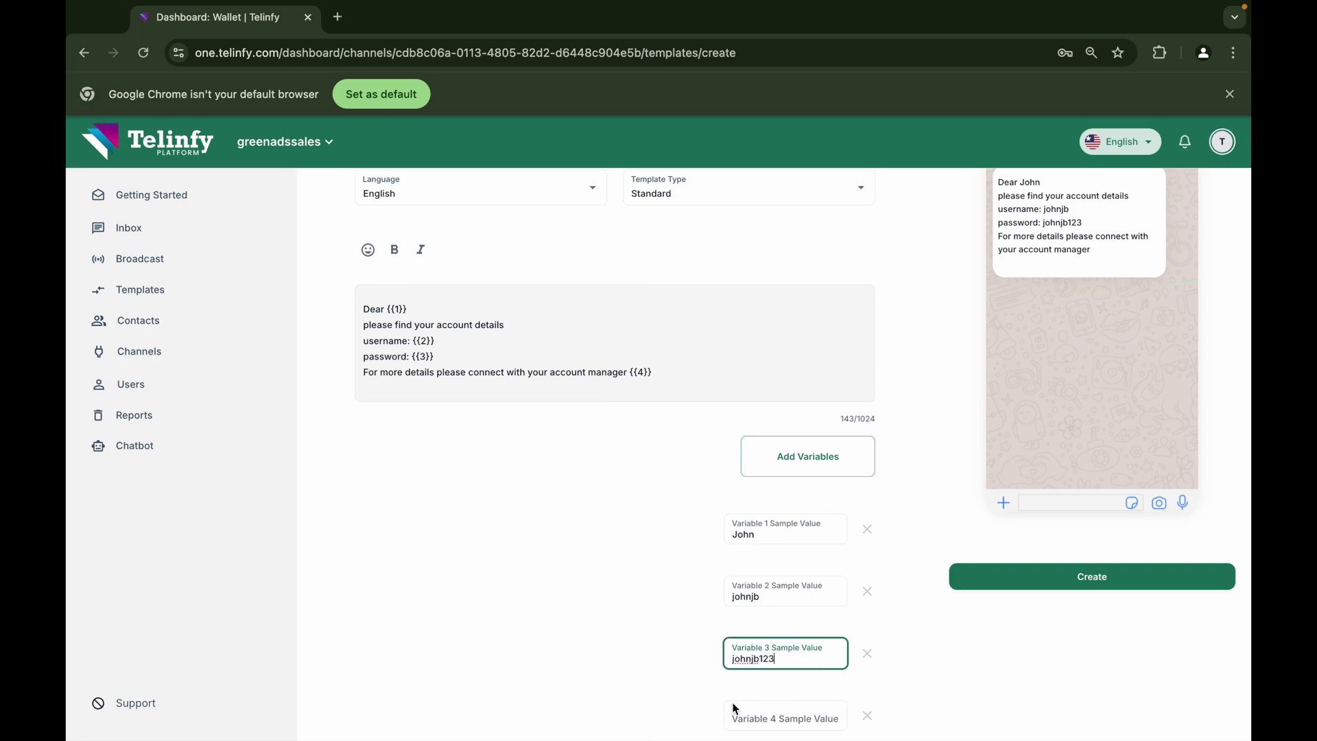
pyautogui.click(743, 716)
pyautogui.write('Derik')
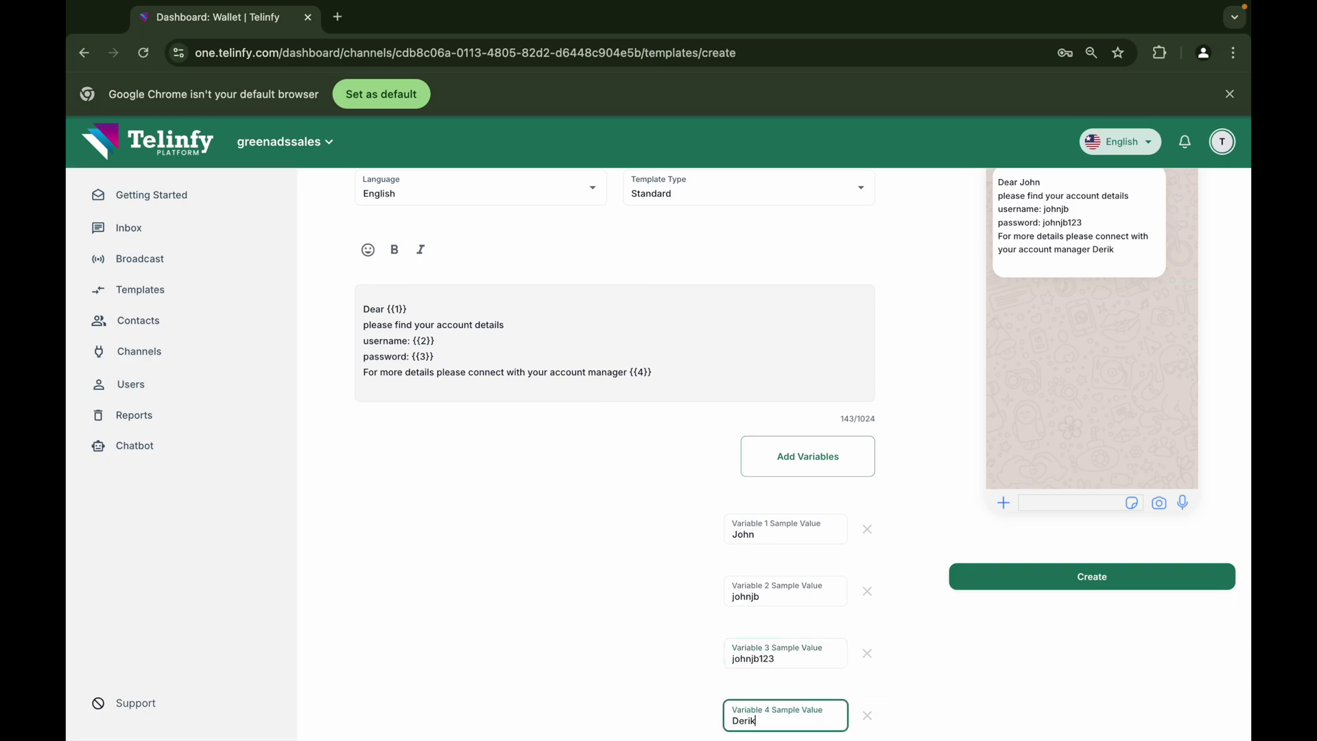
pyautogui.scroll(2, 1141, 571)
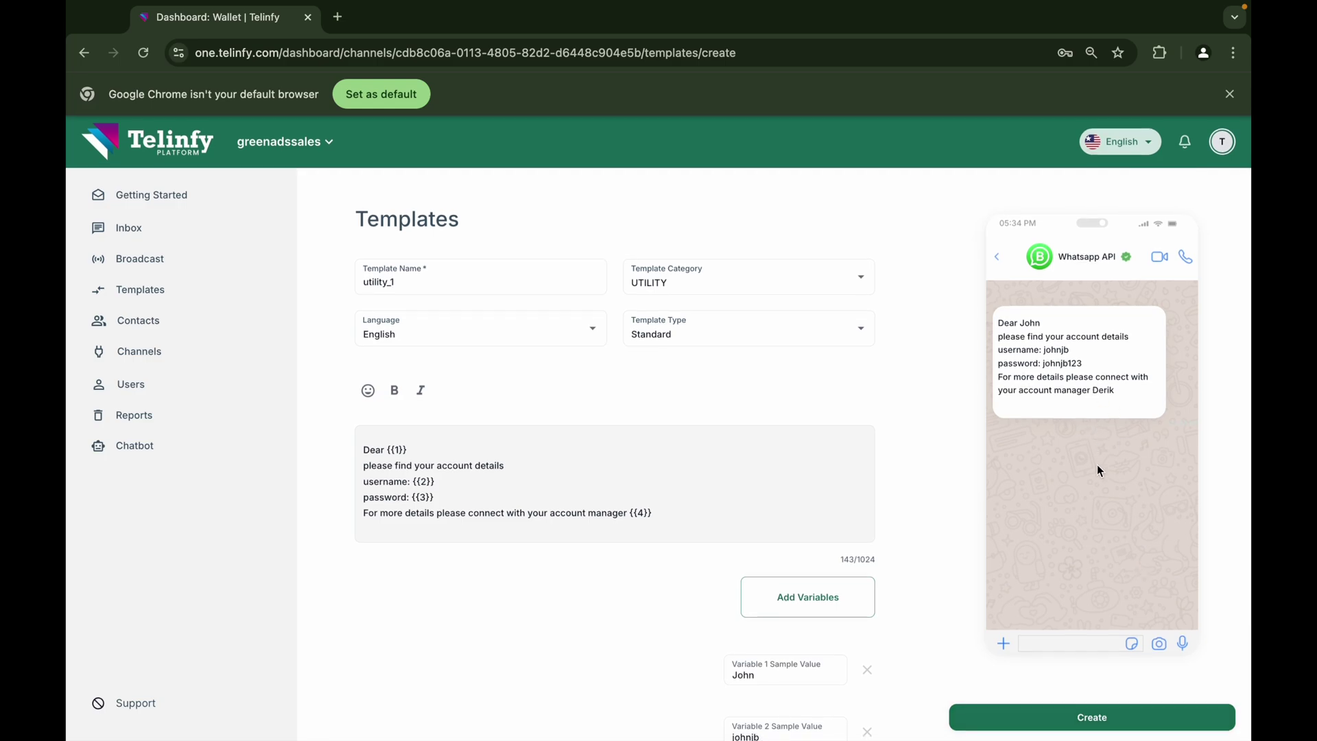
pyautogui.scroll(-2, 1091, 526)
# Create the utility_1 template and search the templates list for 'utility_'
pyautogui.click(1092, 581)
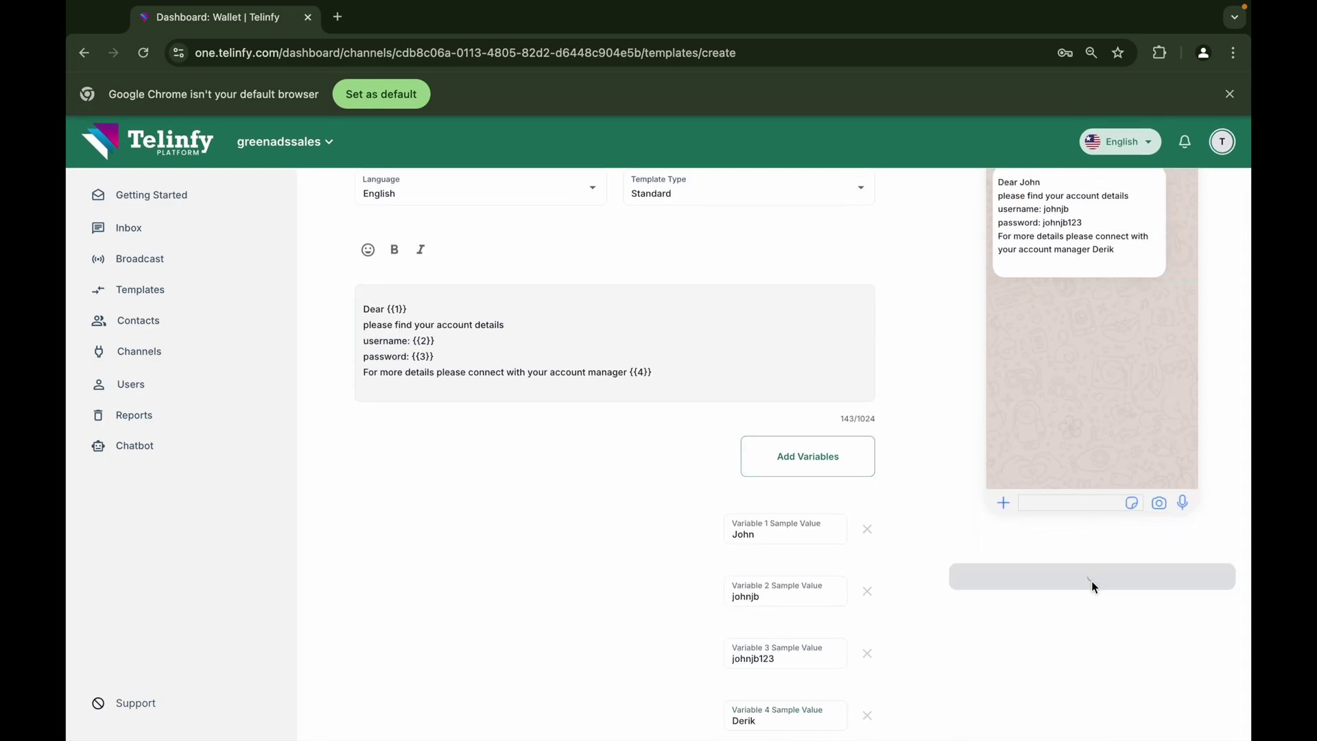
pyautogui.click(671, 302)
pyautogui.write('utility_')
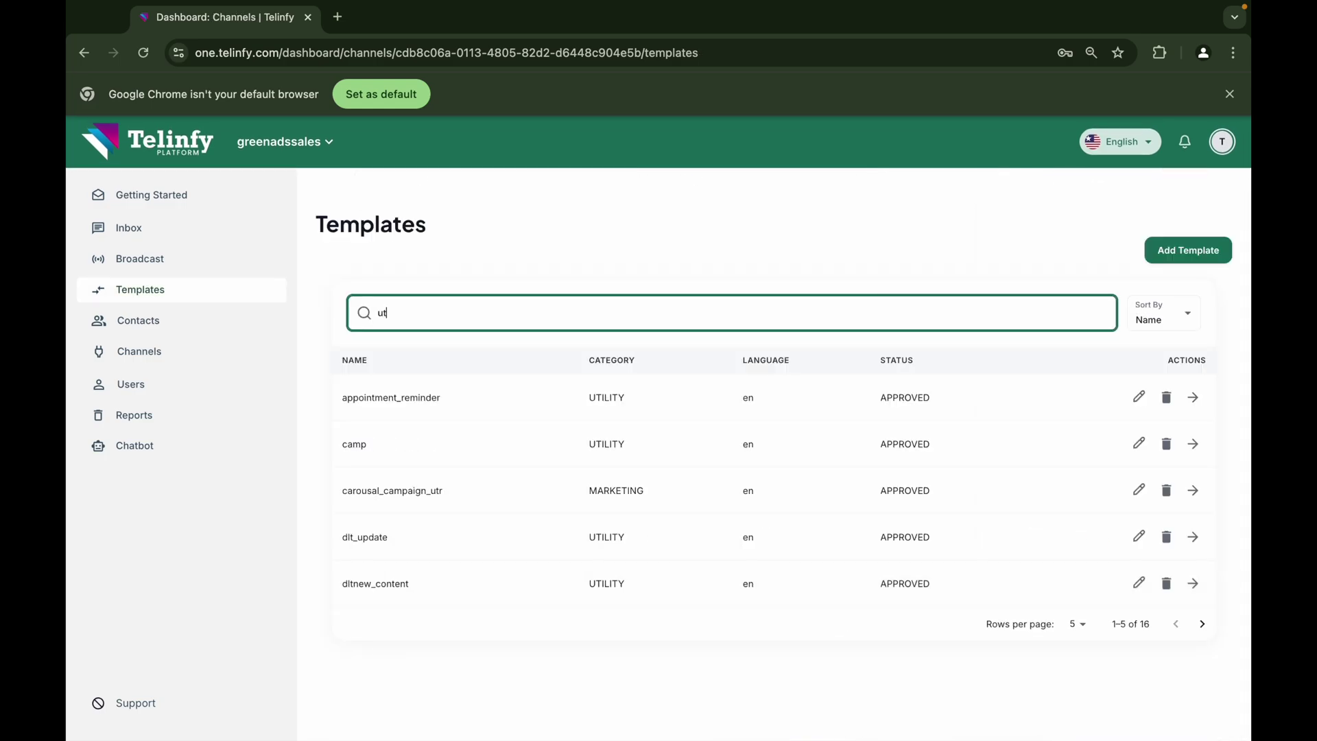